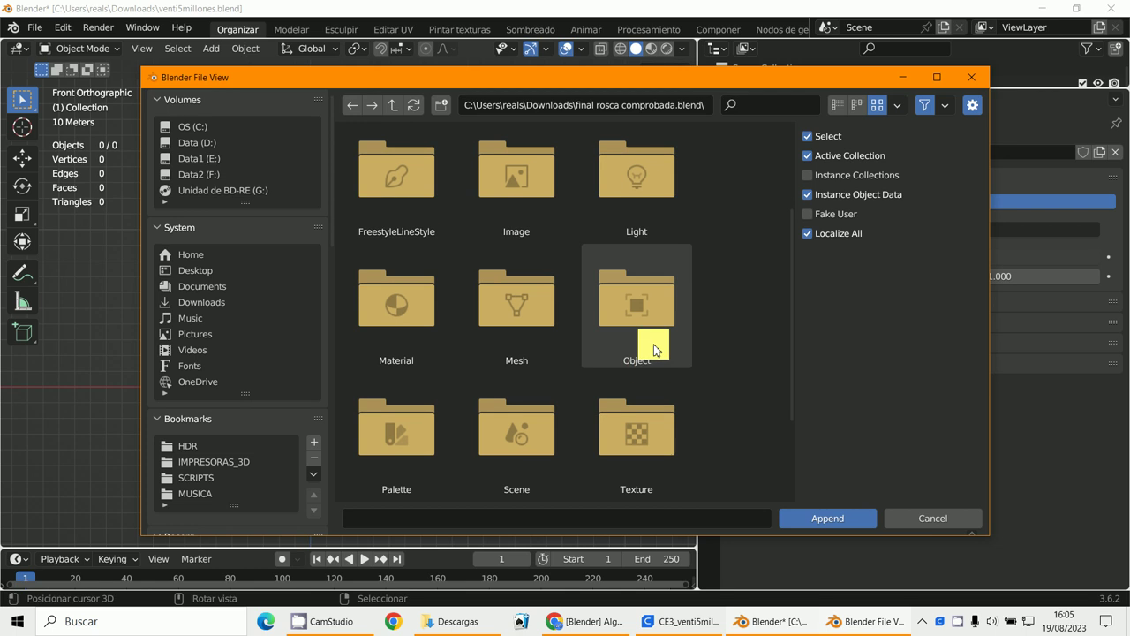
Append the object shroud.001 from the file "final rosca comprobada.blend" to the scene
double_click(650, 345)
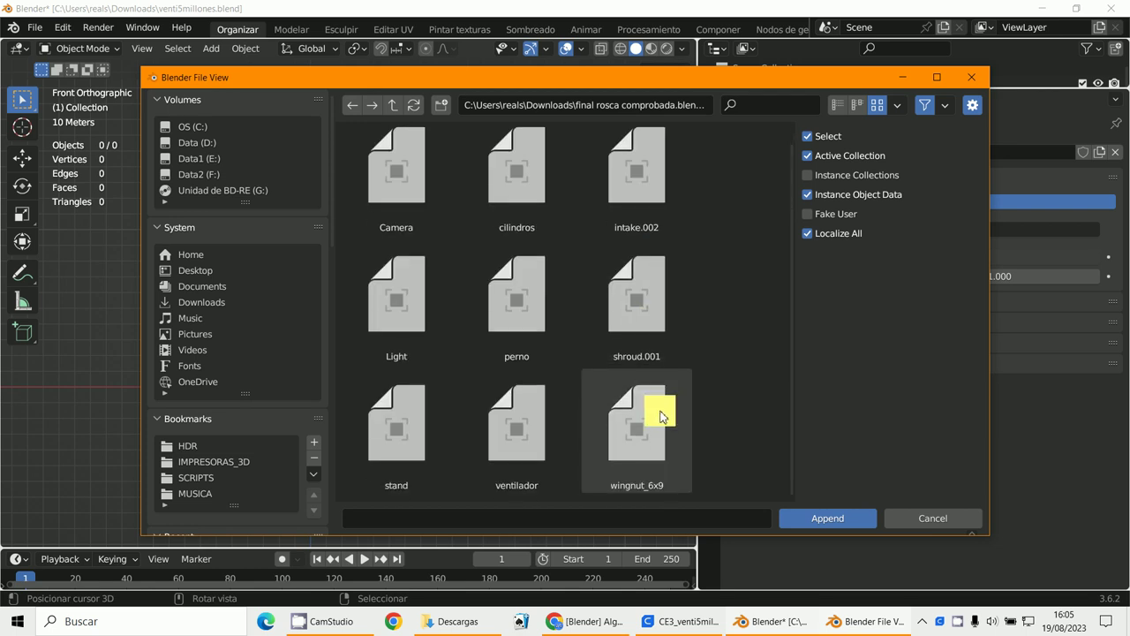
click(646, 340)
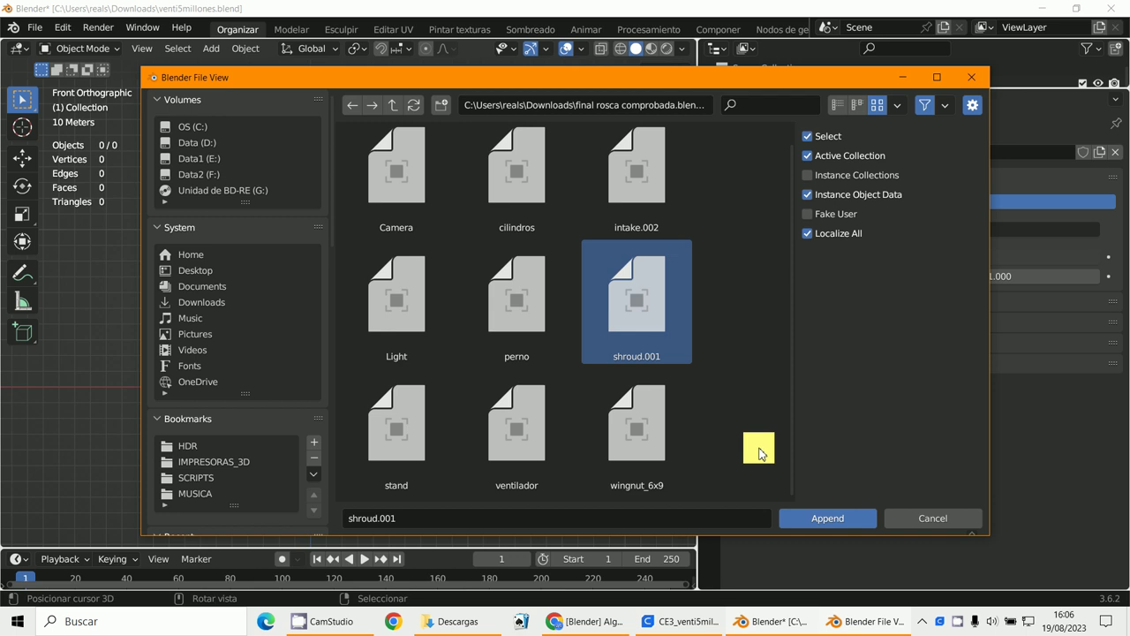
click(803, 518)
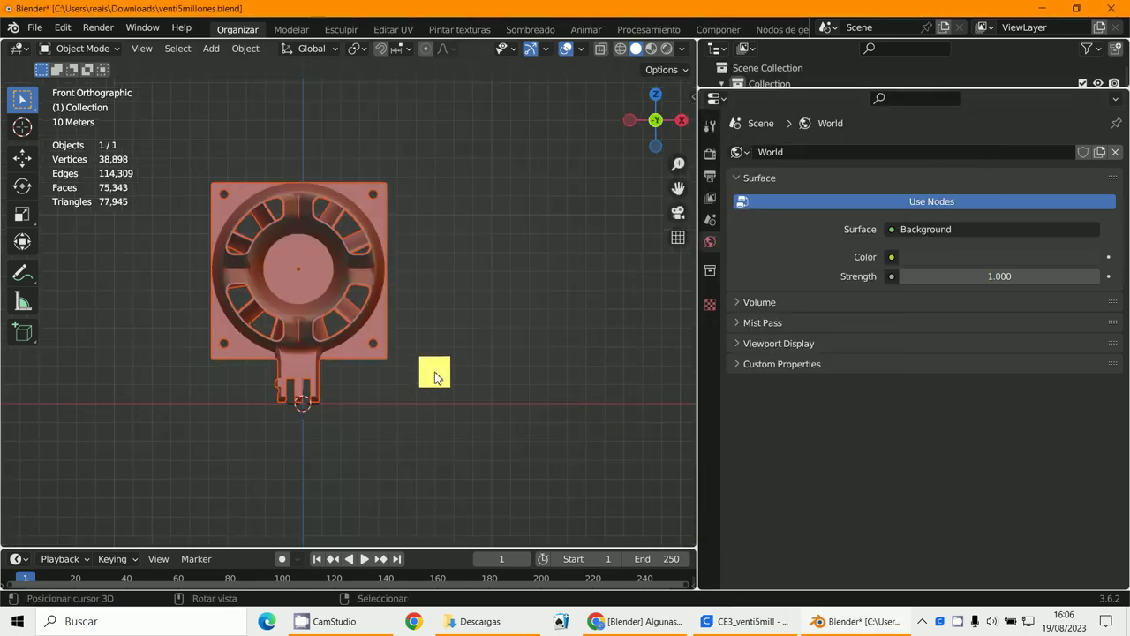
middle_drag(434, 374, 239, 190)
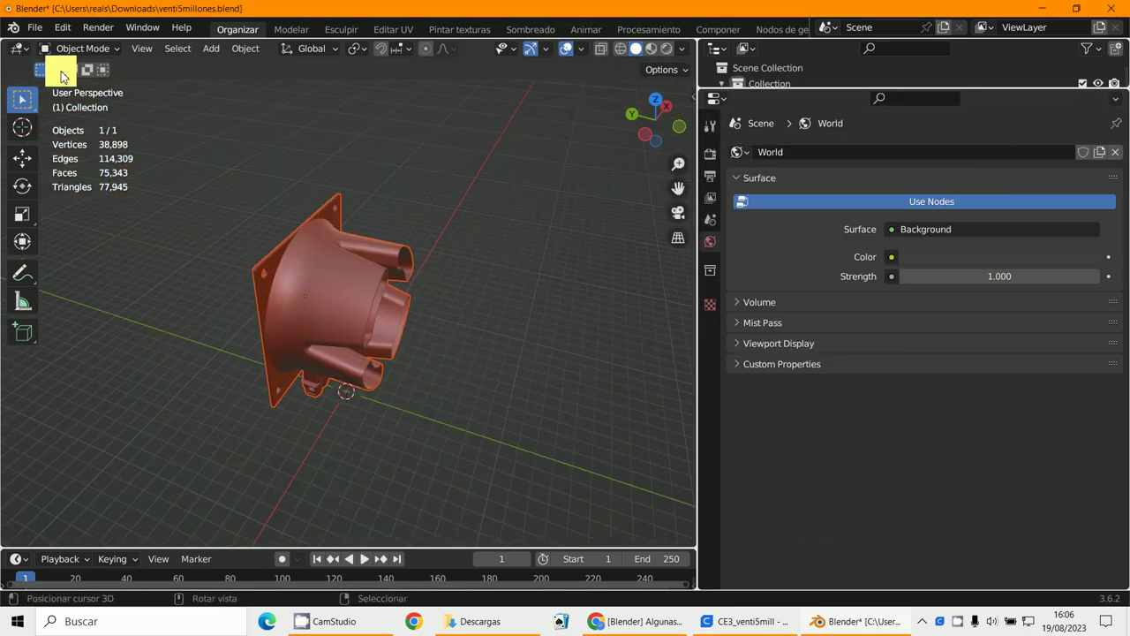
Merge all vertices of the shroud mesh by distance in Edit Mode, with a merge distance of 0.0001 m
click(84, 51)
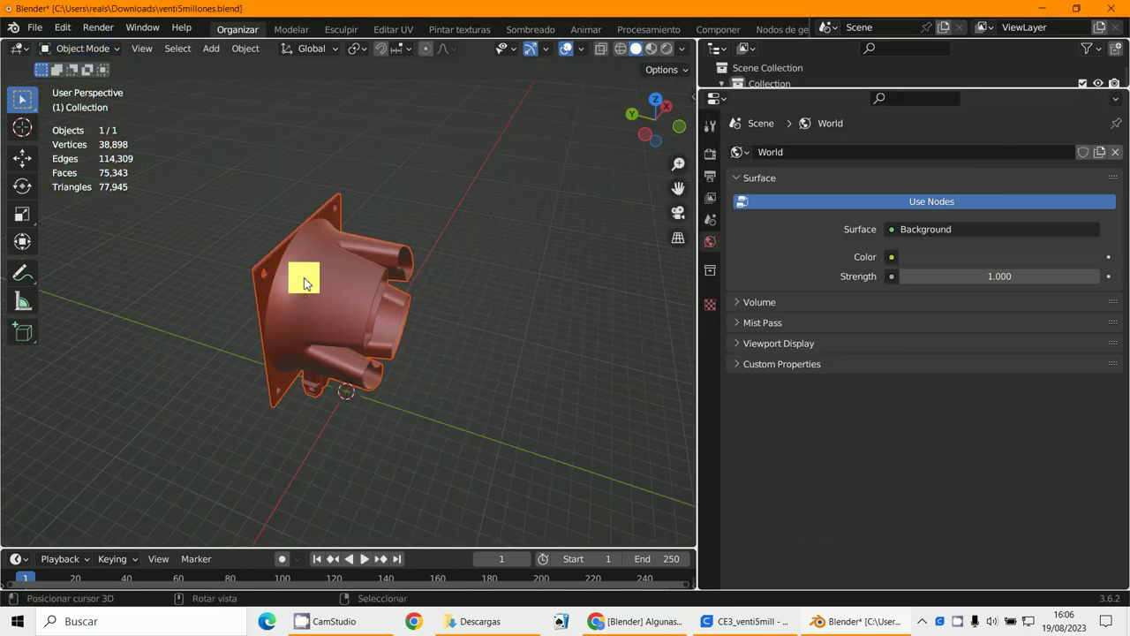
click(303, 276)
click(80, 49)
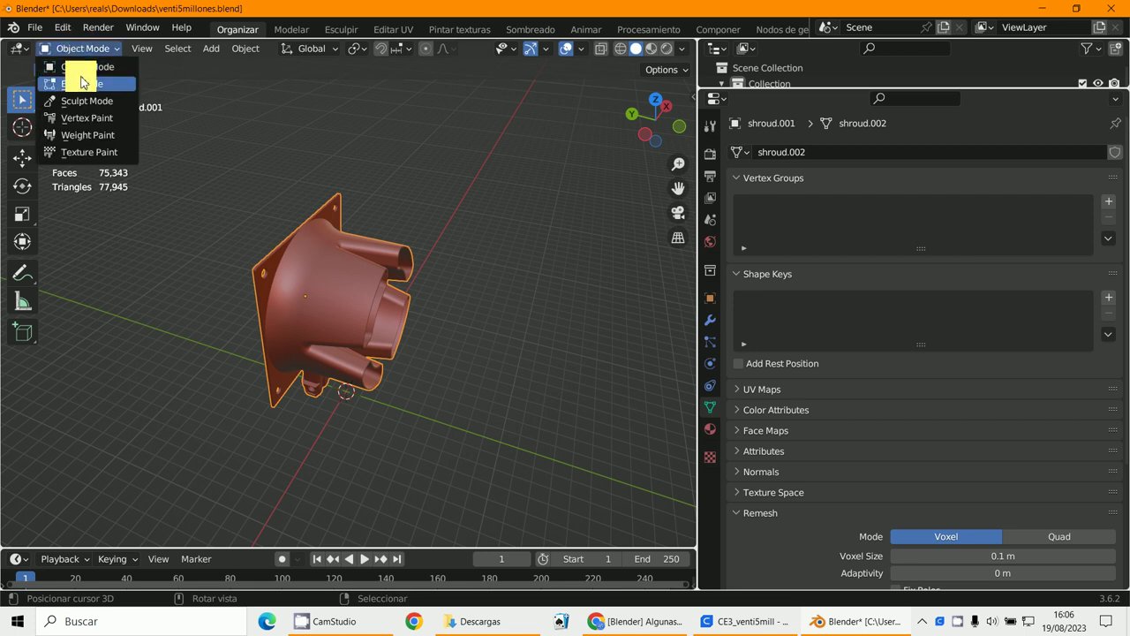
click(82, 84)
key(a)
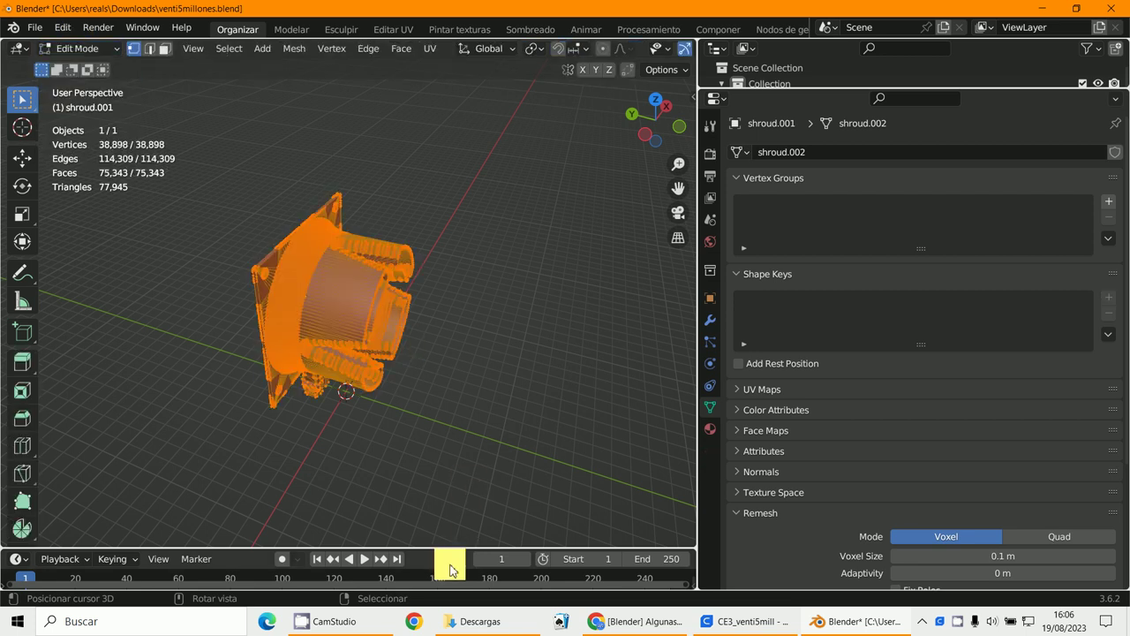
key(m)
click(442, 398)
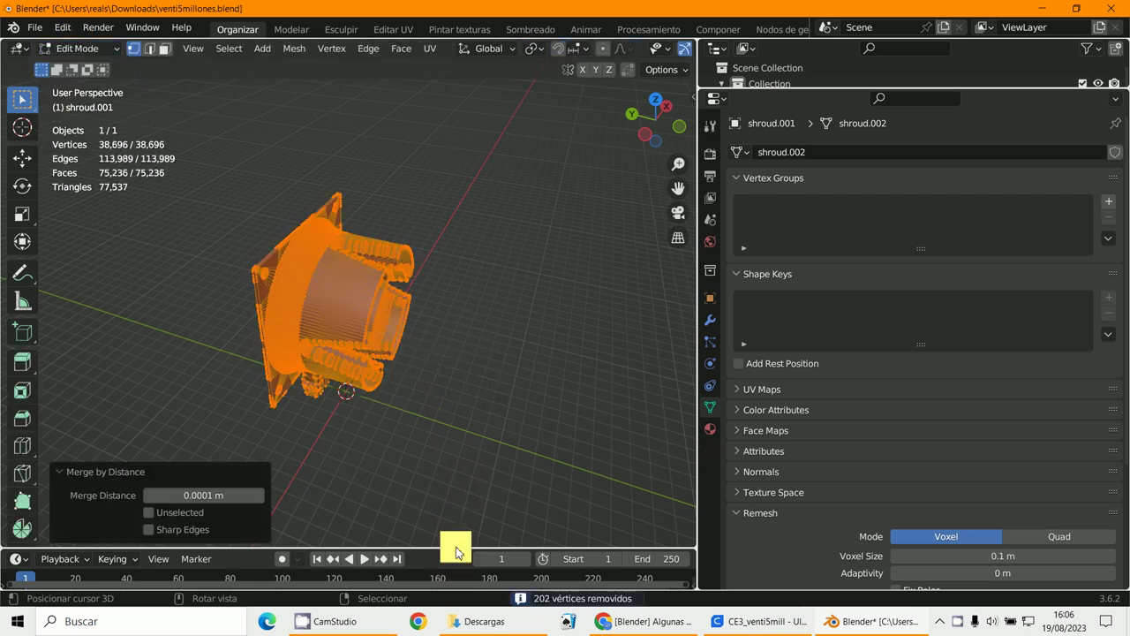
Enable the nonmanifold elements check in MeshLint for the shroud mesh
scroll(495, 444, up, 5)
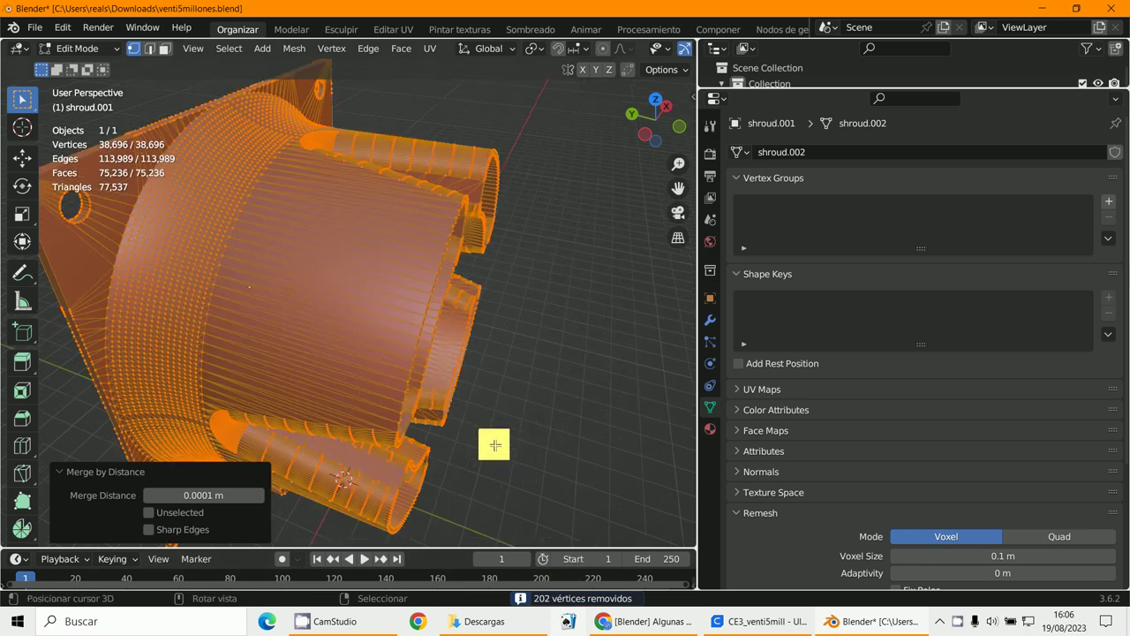
middle_drag(495, 445, 522, 394)
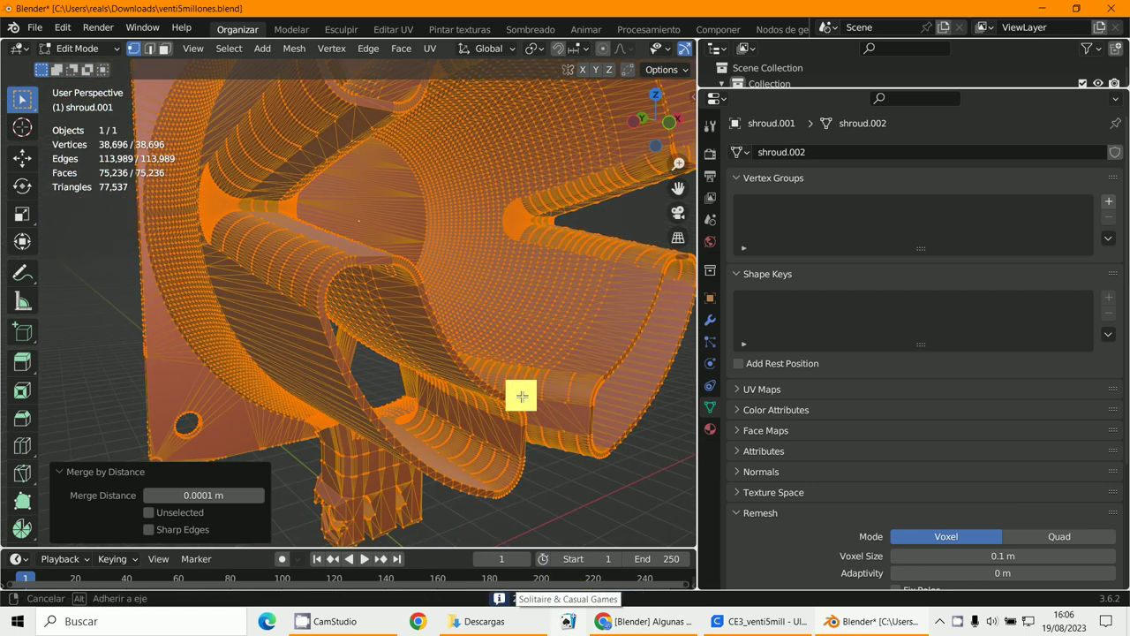
scroll(530, 367, down, 4)
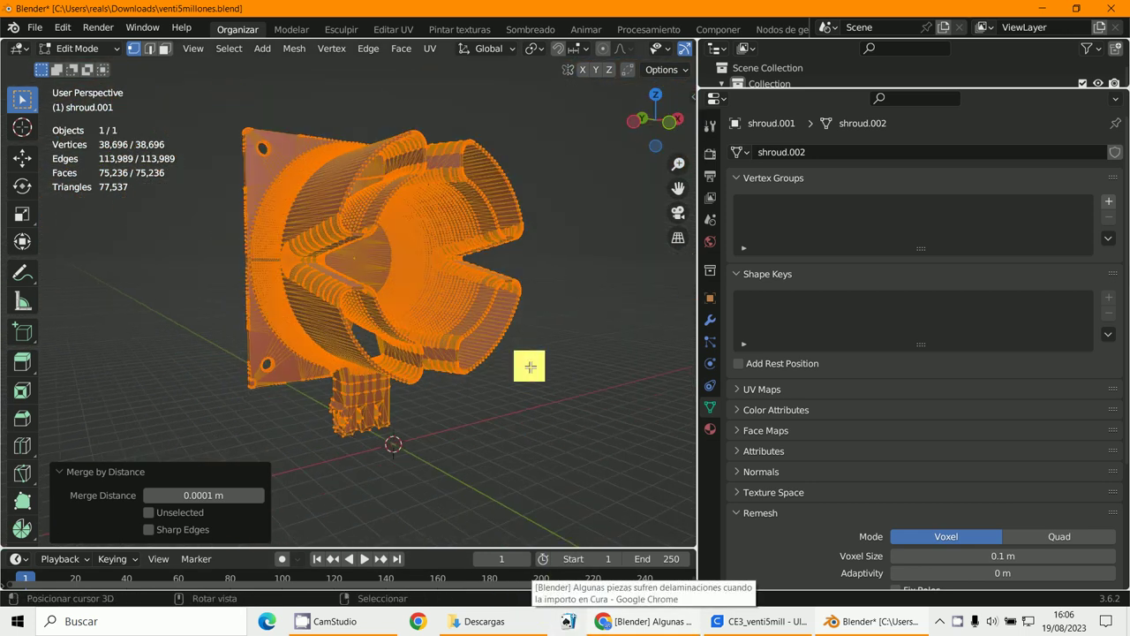
key(m)
middle_drag(504, 417, 552, 394)
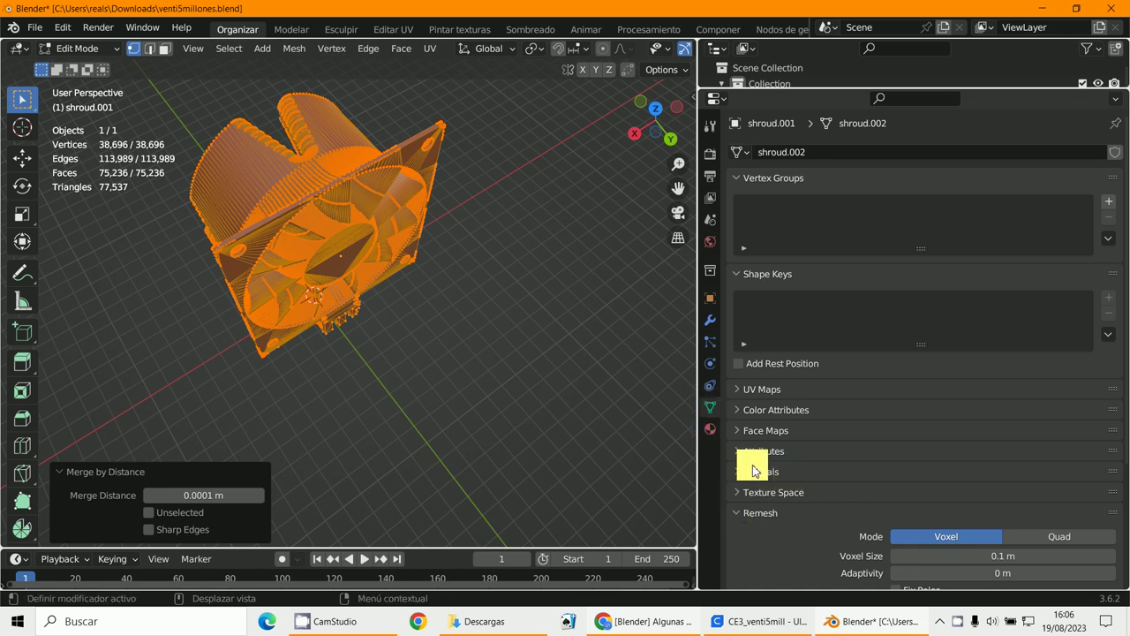
middle_drag(353, 359, 265, 163)
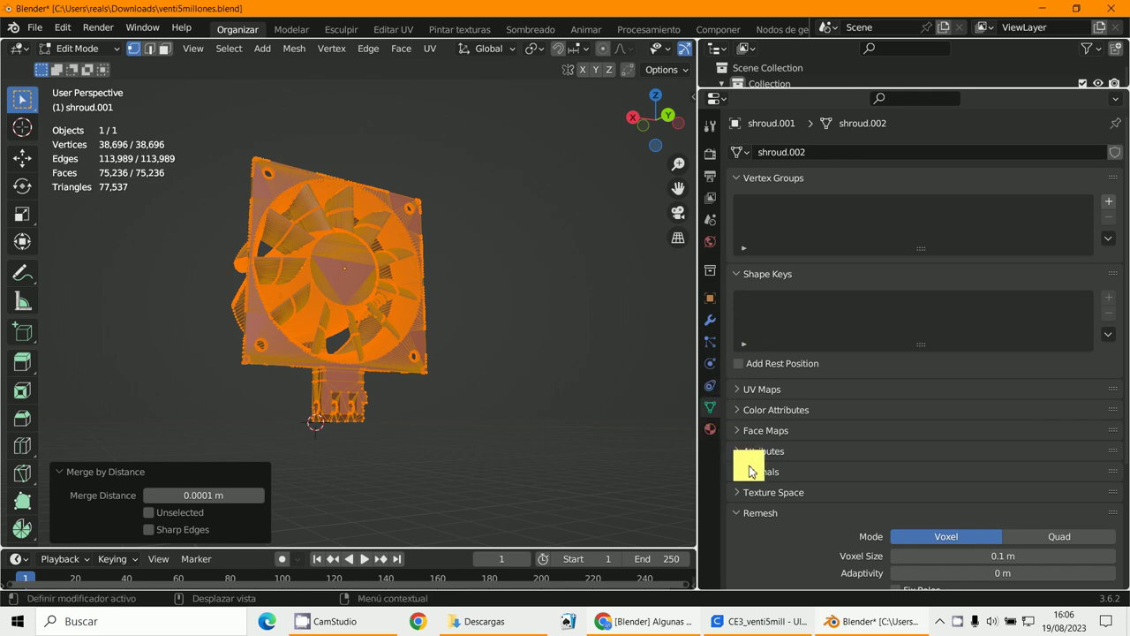
scroll(750, 464, down, 5)
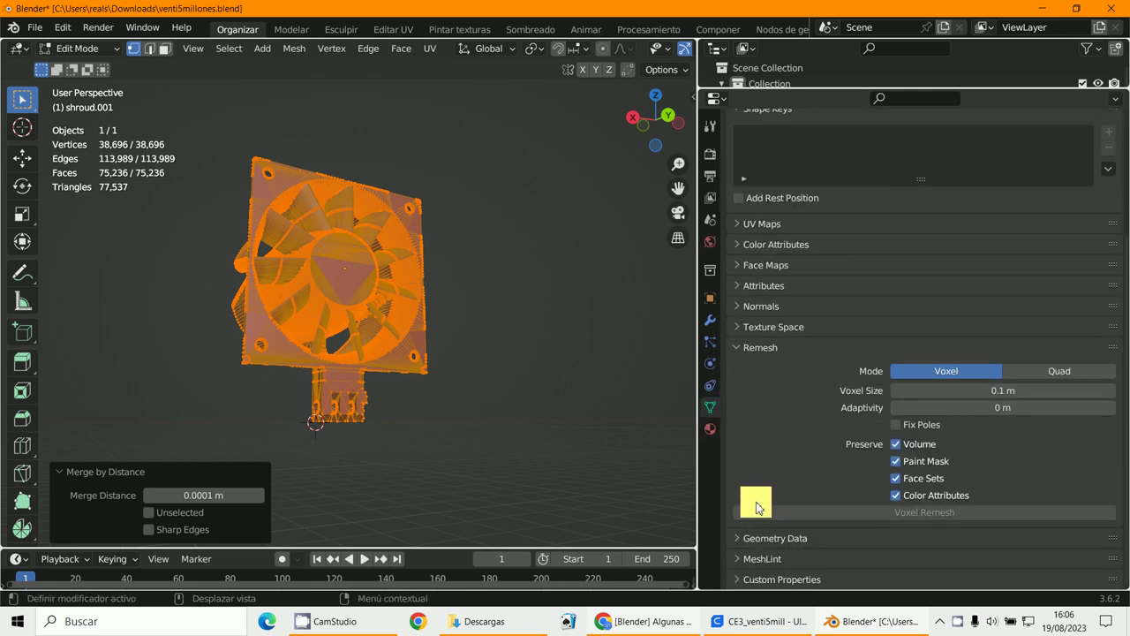
click(747, 556)
scroll(782, 504, down, 9)
scroll(821, 442, down, 1)
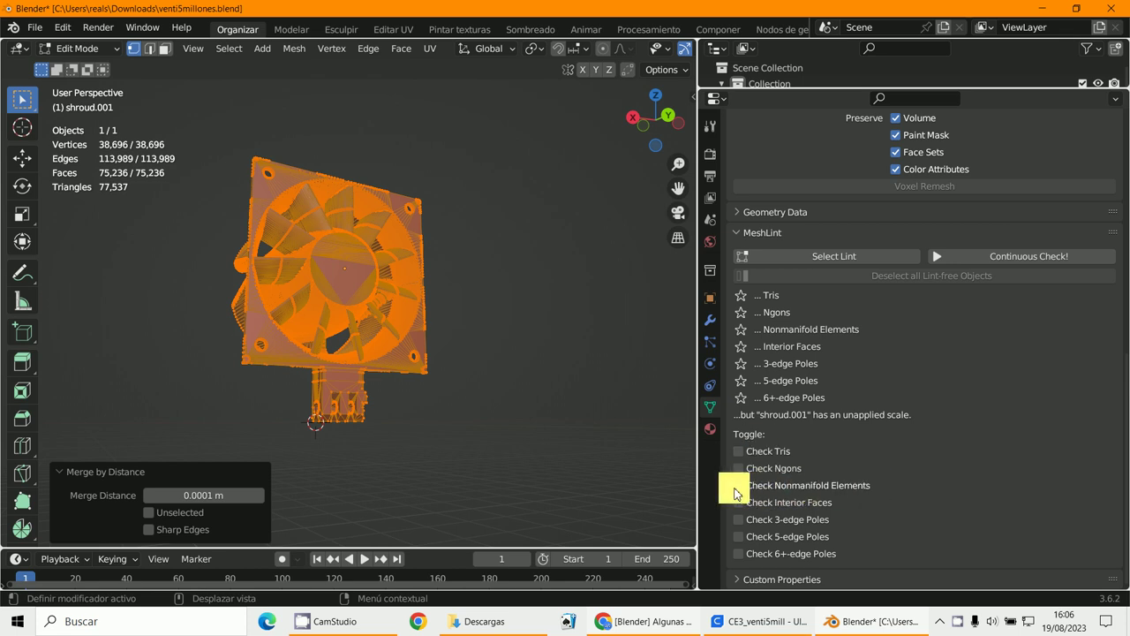
click(738, 486)
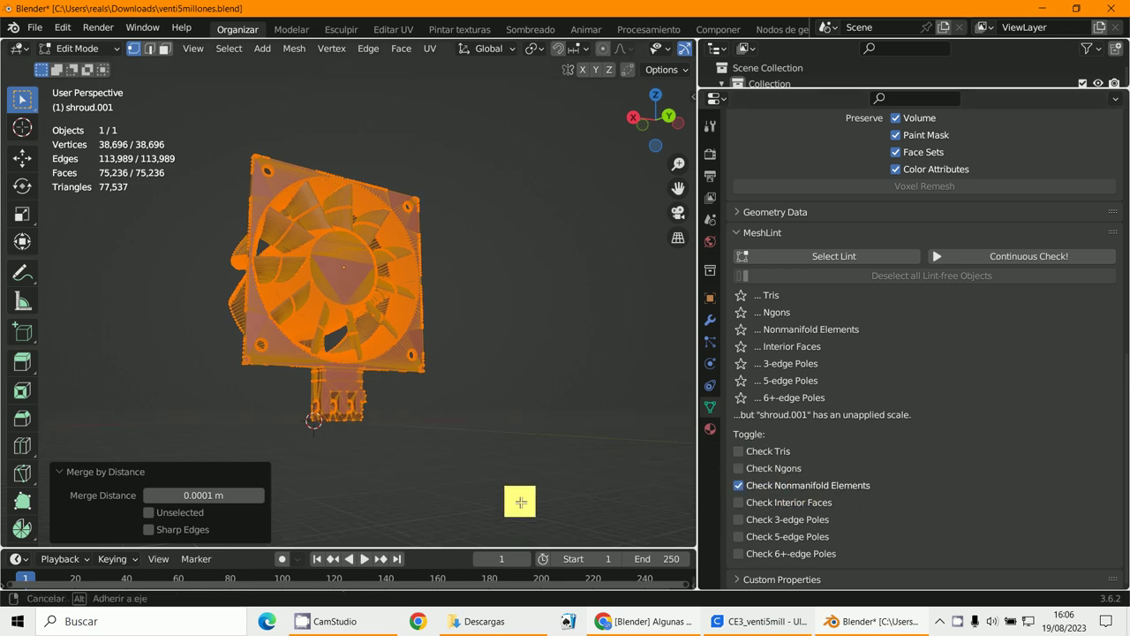
Try to move the faces at the upper front of the mounting stem to expose the geometry behind them, and clear the selection
middle_drag(518, 500, 4, 21)
click(530, 497)
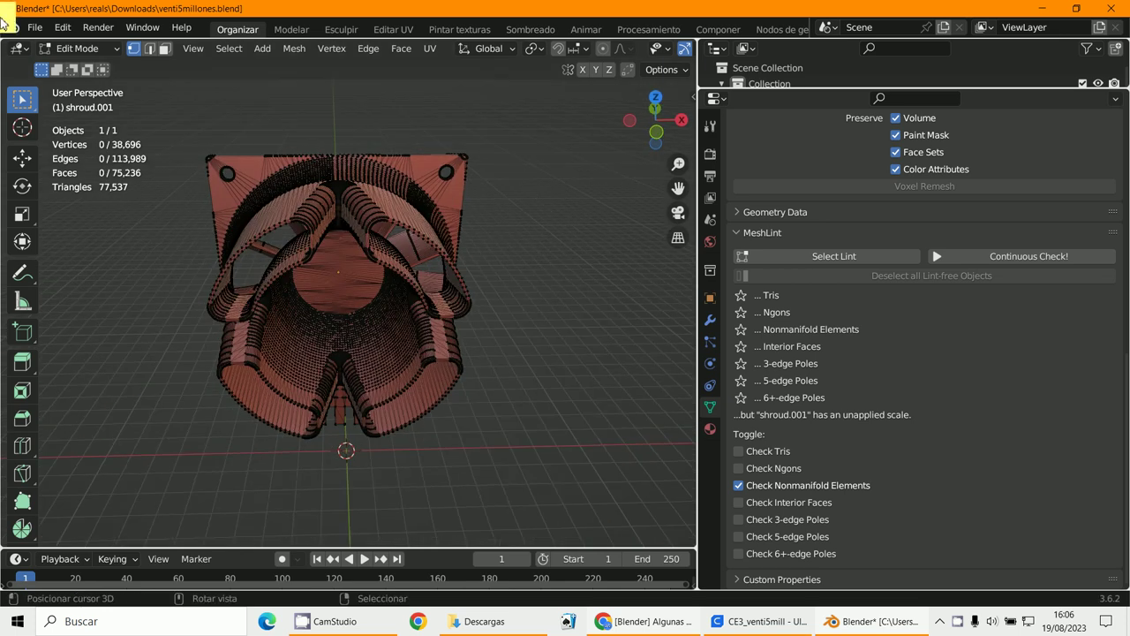
middle_drag(223, 246, 439, 504)
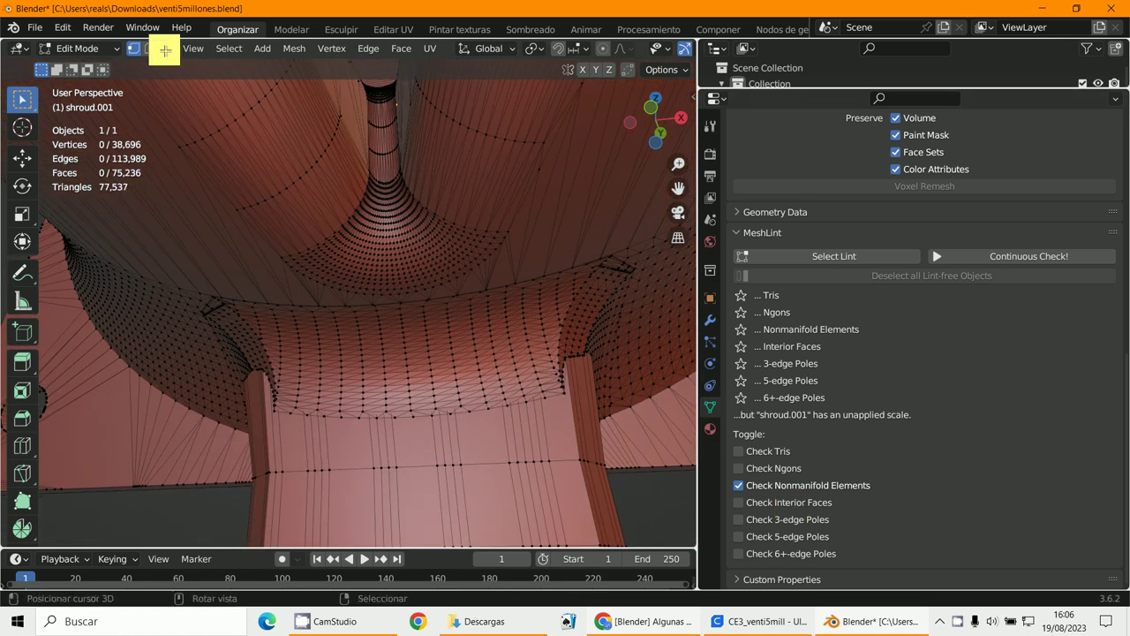
key(c)
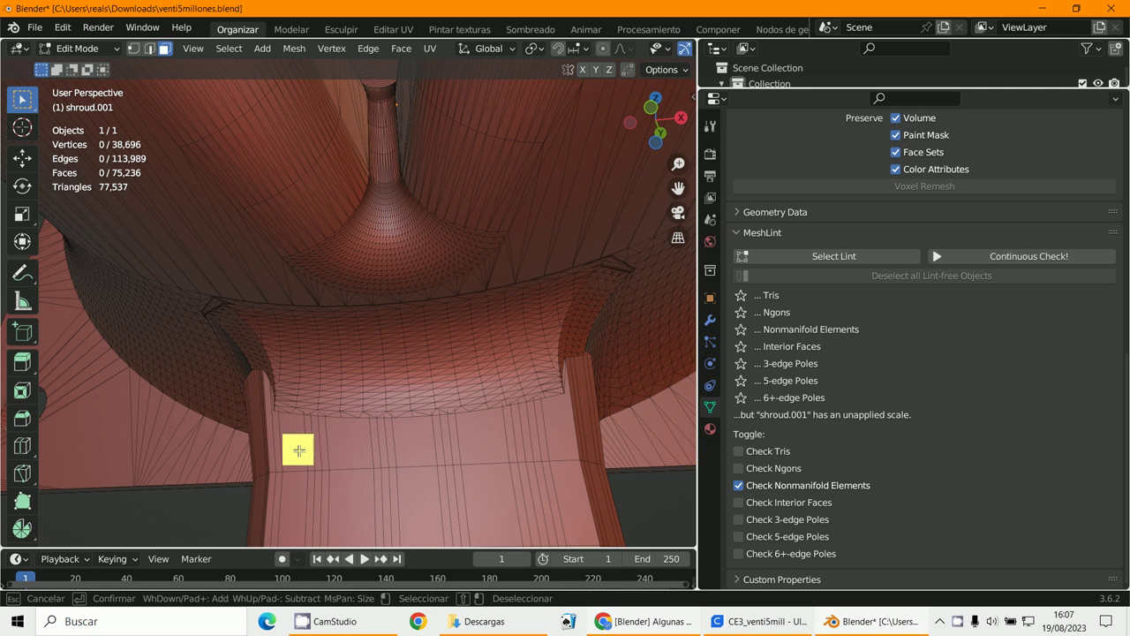
drag(298, 450, 545, 447)
right_click(544, 447)
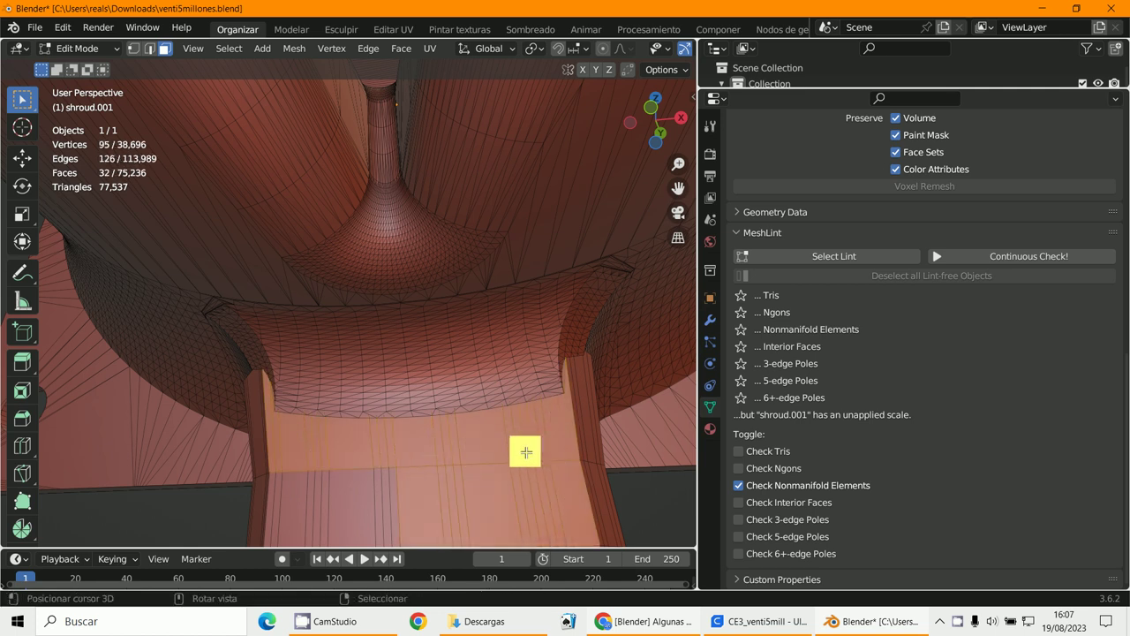
middle_drag(526, 452, 450, 448)
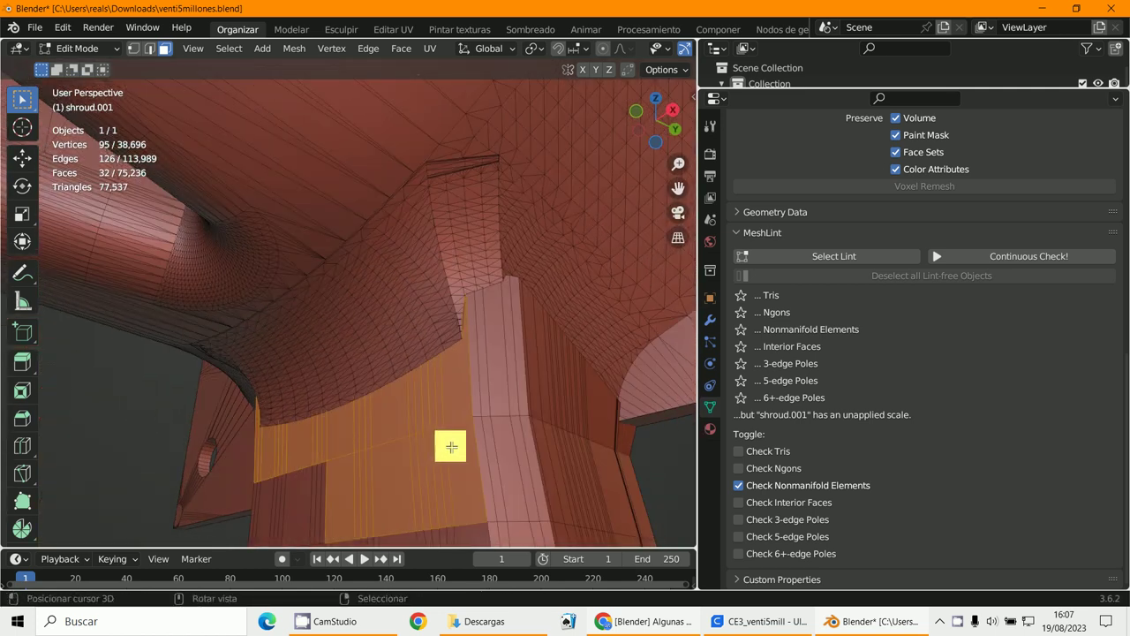
key(g)
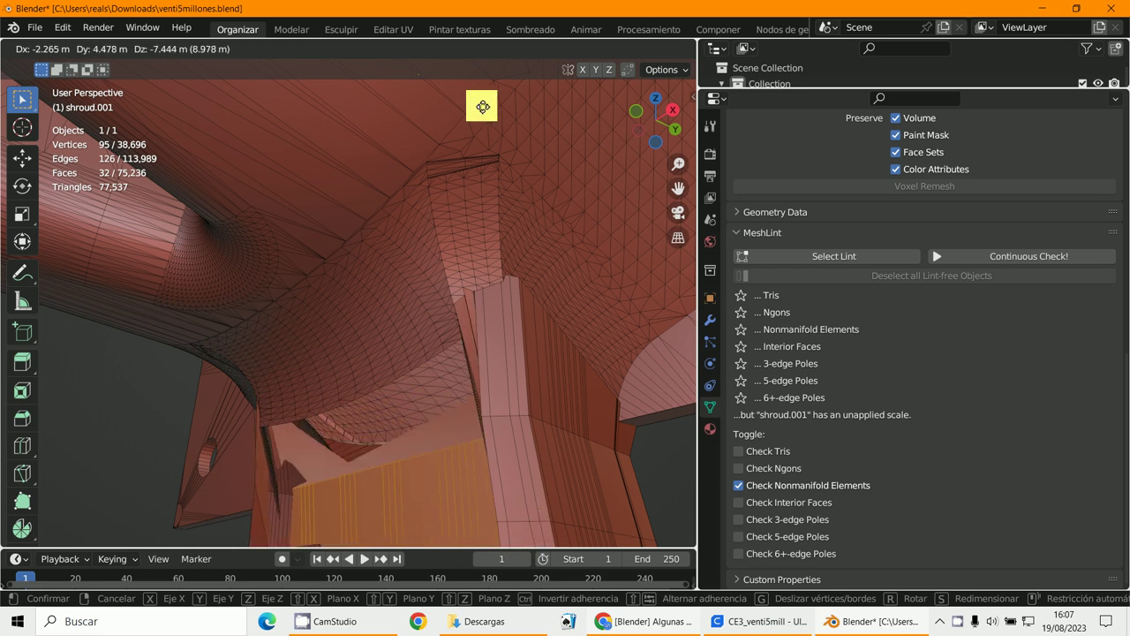
key(Escape)
middle_drag(456, 190, 413, 238)
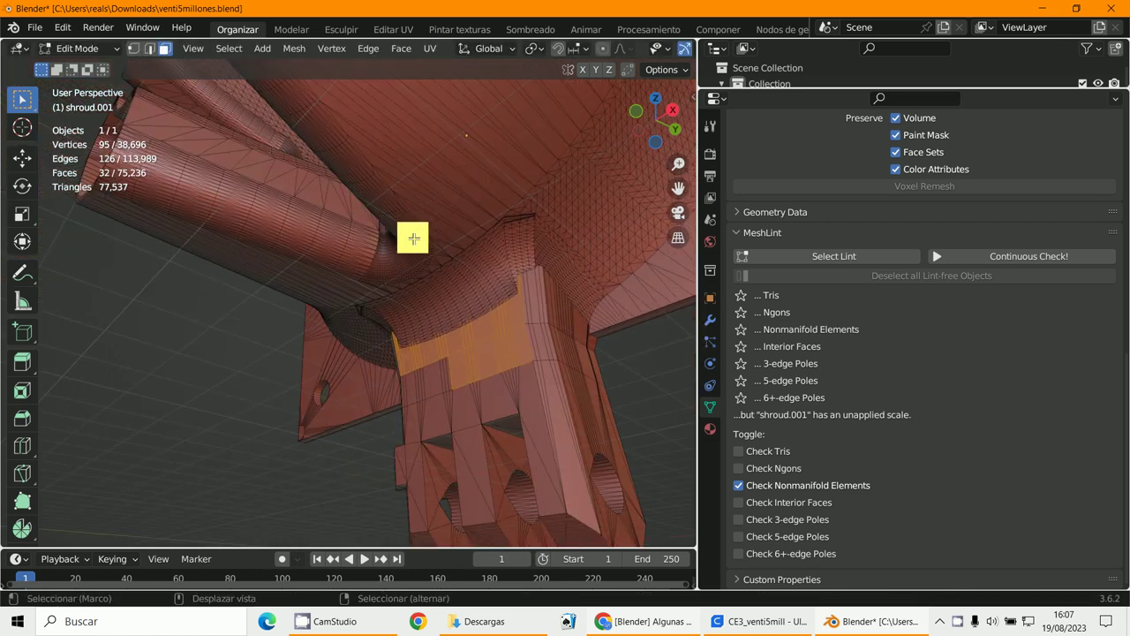
middle_drag(557, 338, 716, 438)
key(alt+a)
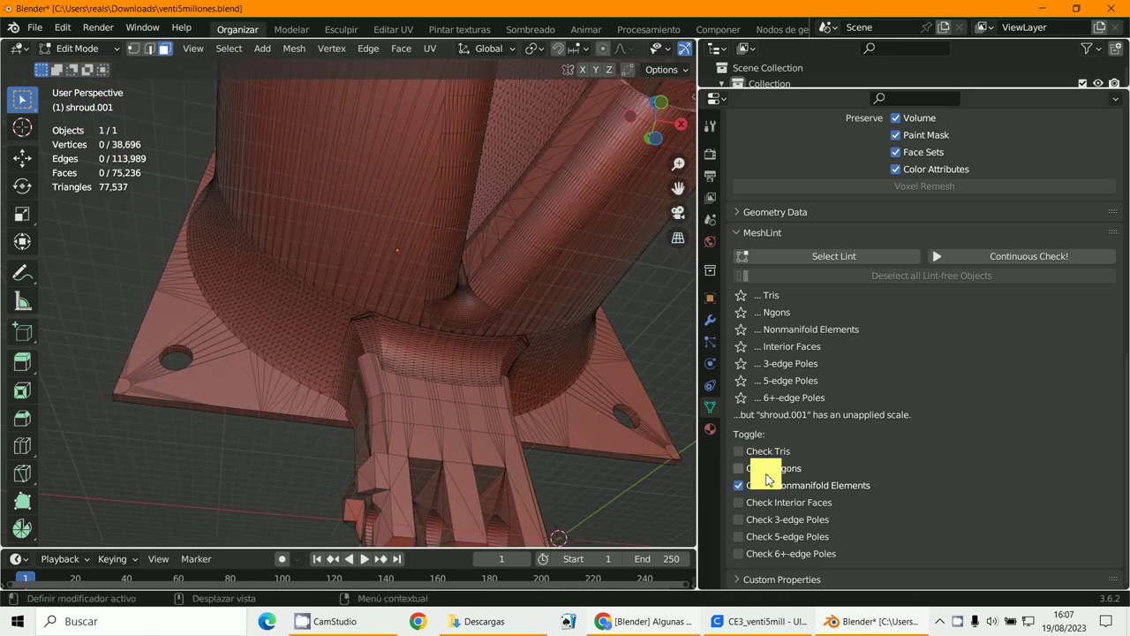
Select the shroud's nonmanifold elements with MeshLint and examine them in vertex selection mode along the plate's edge near the stem
click(832, 252)
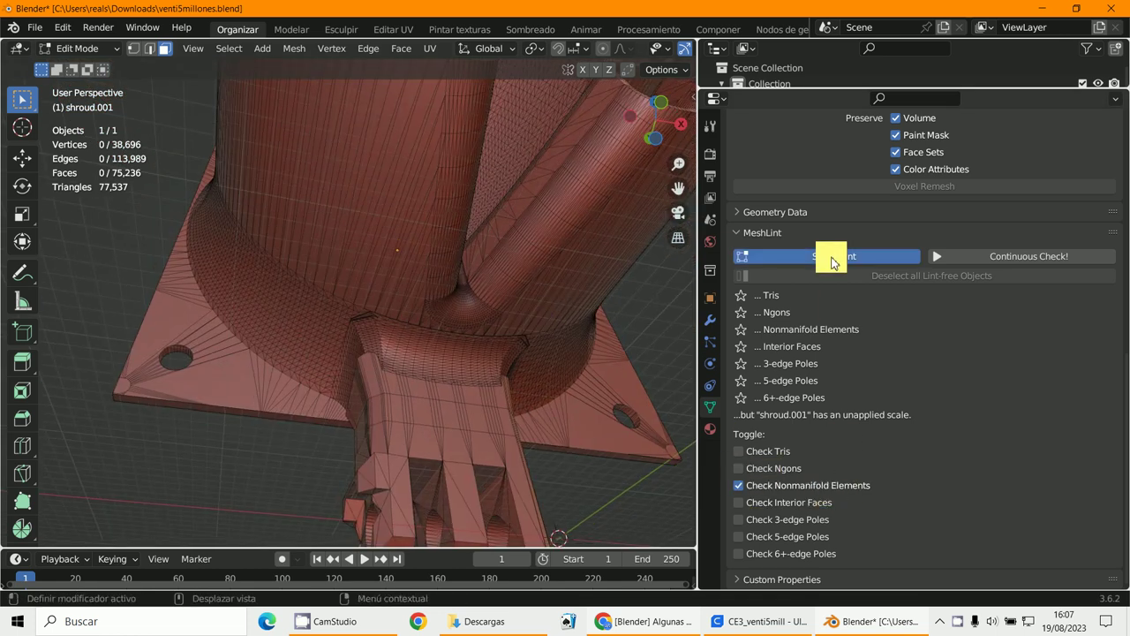
middle_drag(649, 336, 335, 302)
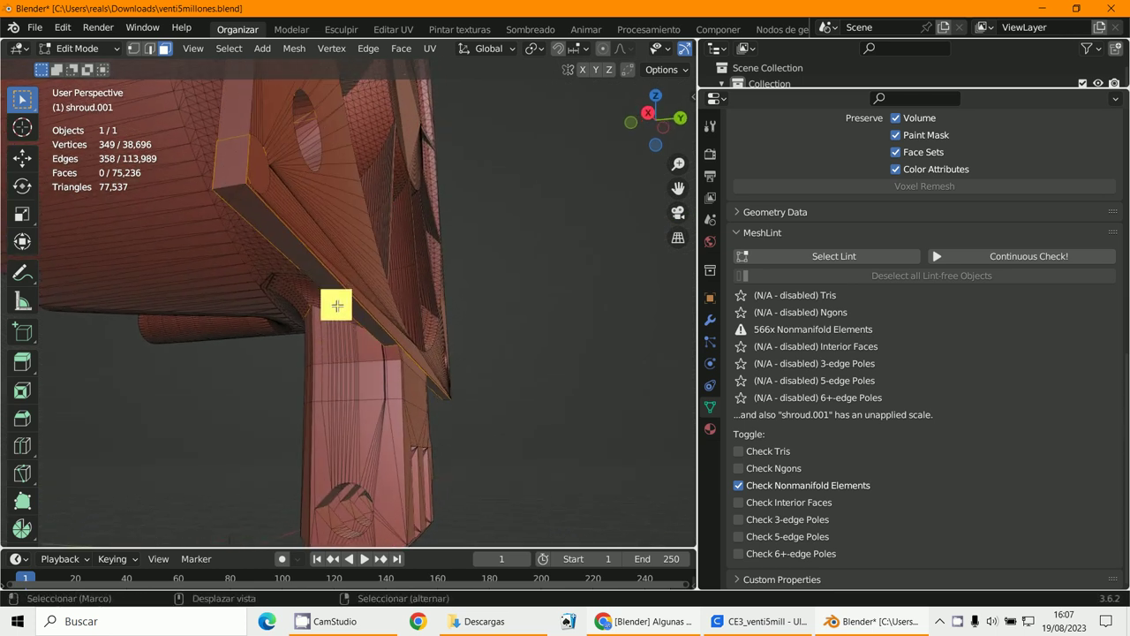
click(133, 48)
middle_drag(291, 168, 319, 229)
scroll(318, 228, up, 2)
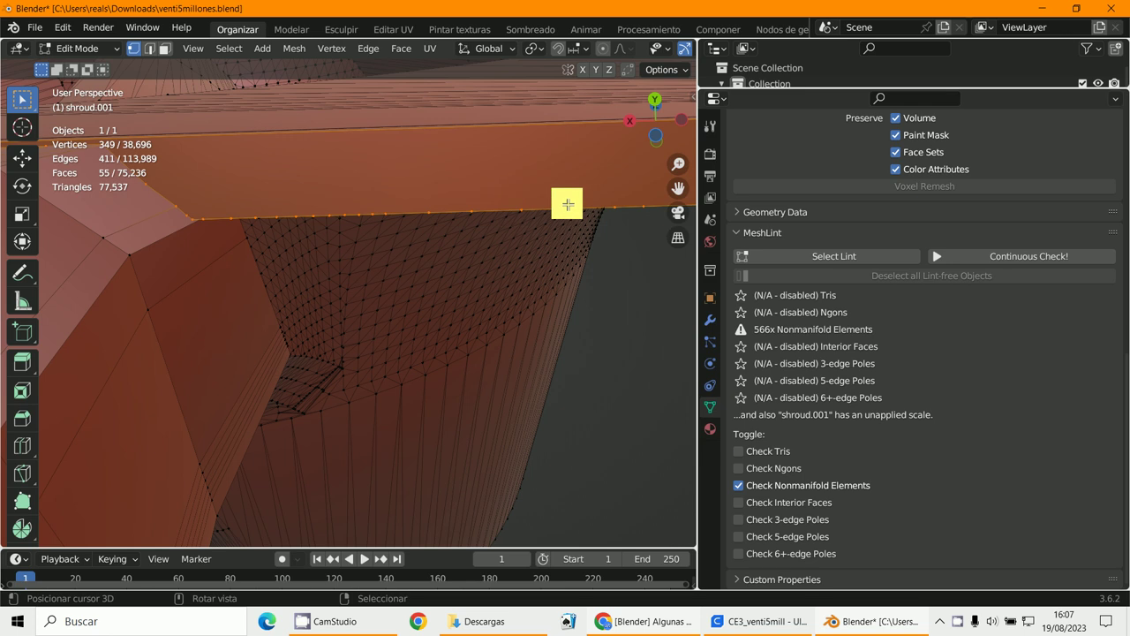
scroll(529, 199, down, 3)
middle_drag(462, 194, 565, 231)
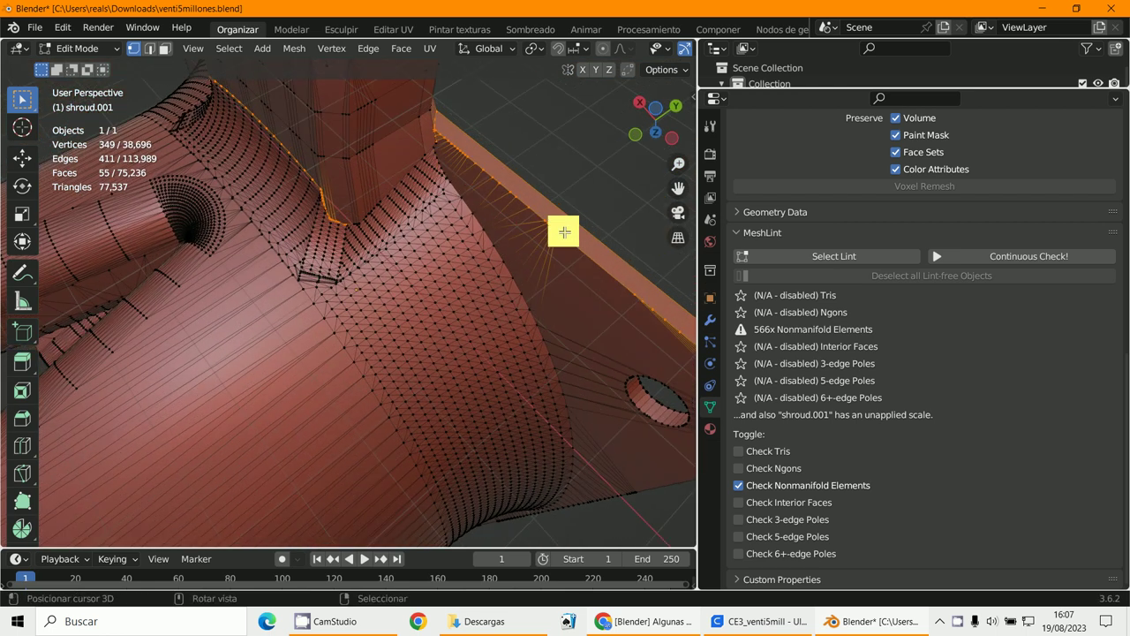
Clear the selection and try to circle-select the vertices along the plate's edge near the stem
click(565, 240)
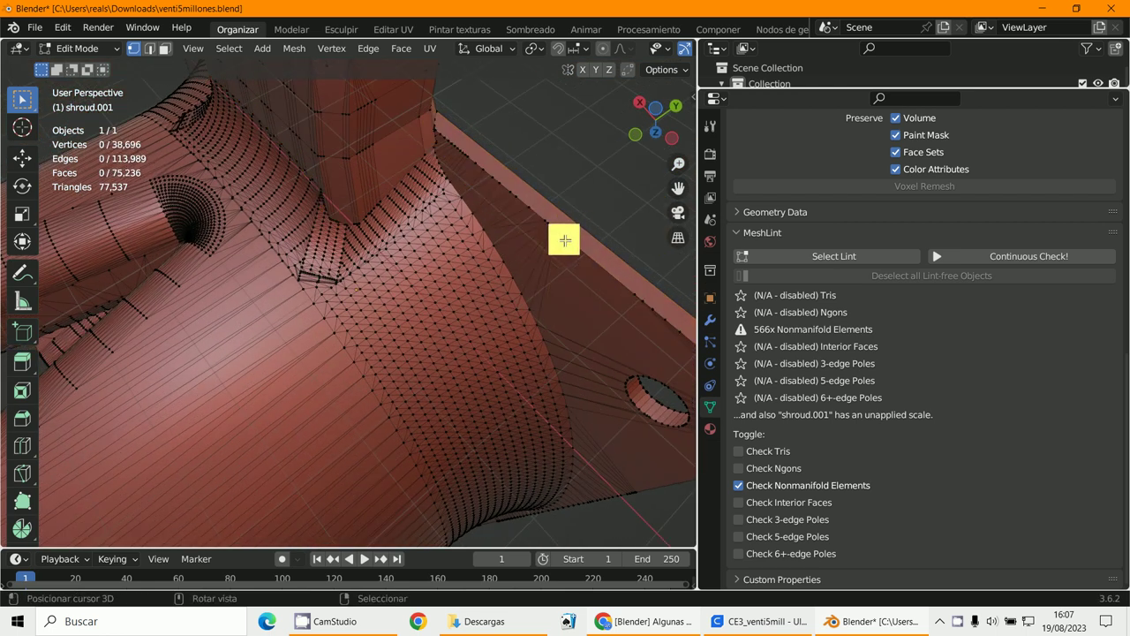
key(c)
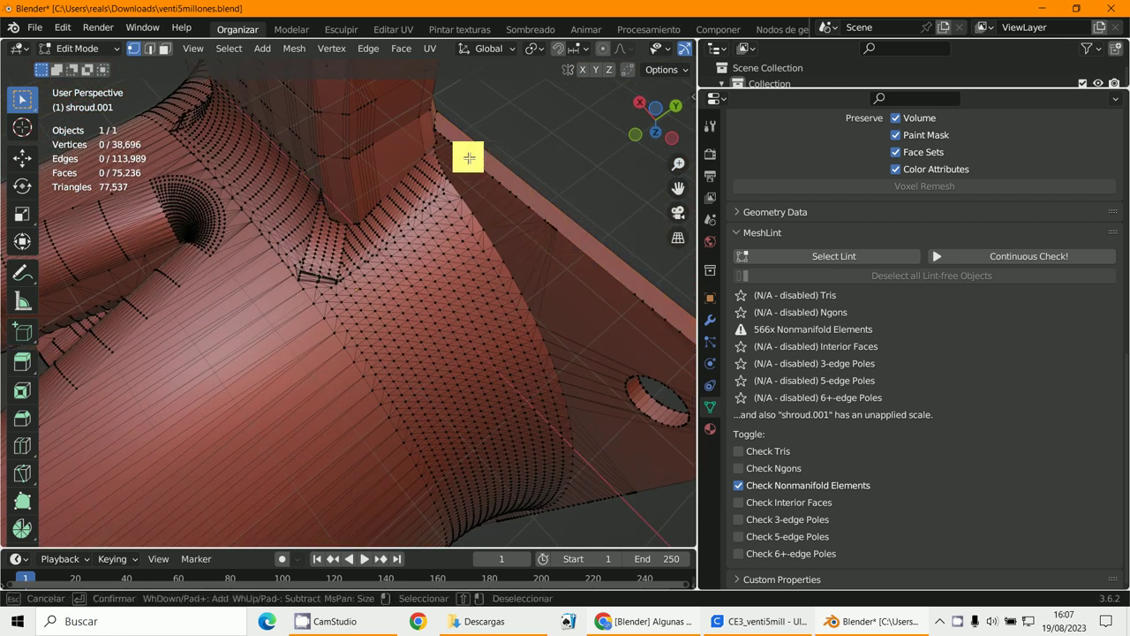
mouse_move(453, 144)
mouse_down()
mouse_move(566, 234)
mouse_move(537, 220)
mouse_up()
mouse_move(538, 220)
shift+middle_down()
mouse_move(528, 248)
mouse_move(494, 260)
mouse_move(450, 224)
mouse_move(497, 240)
mouse_move(474, 240)
mouse_move(544, 279)
shift+middle_up()
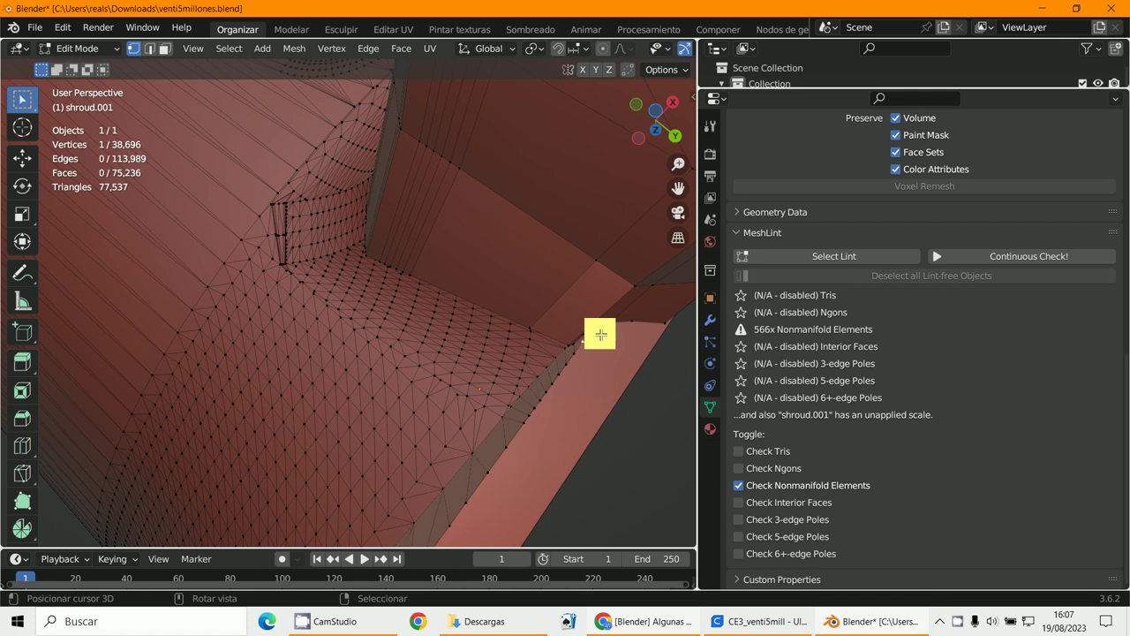
Select the run of vertices along the plate's edge beside the stem and try to merge them by distance
key(ctrl+z)
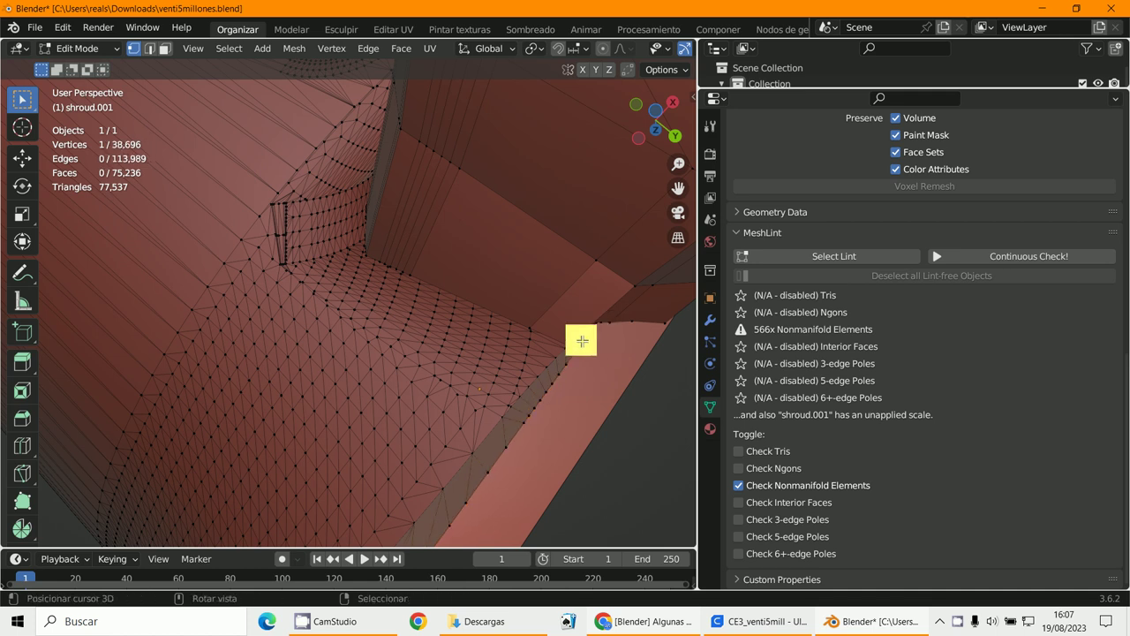
ctrl+click(583, 344)
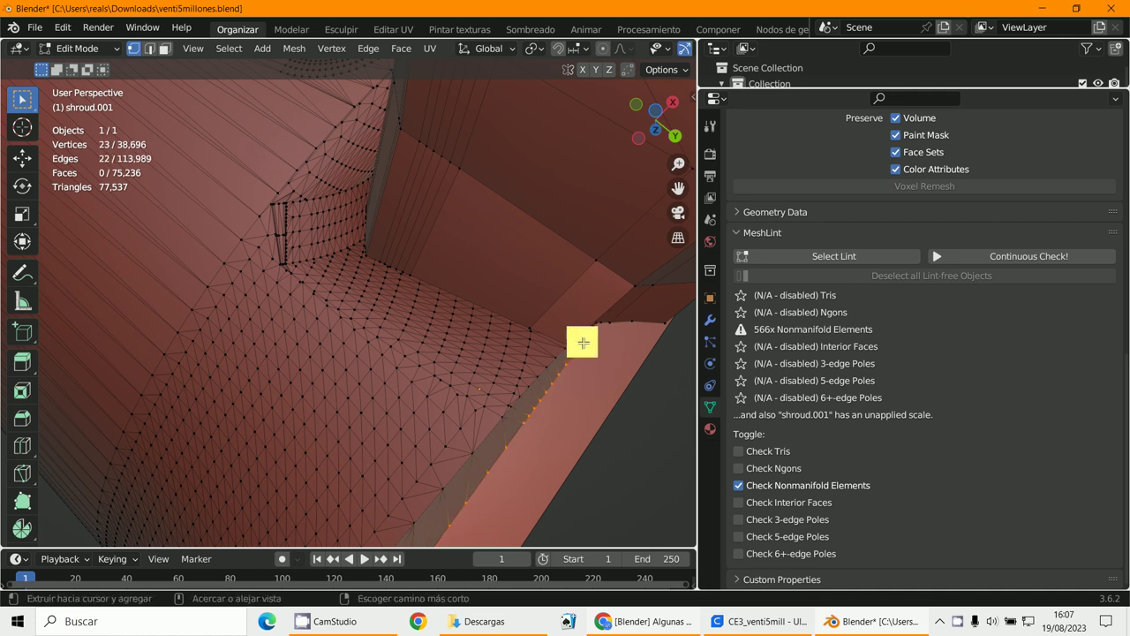
key(ctrl+z)
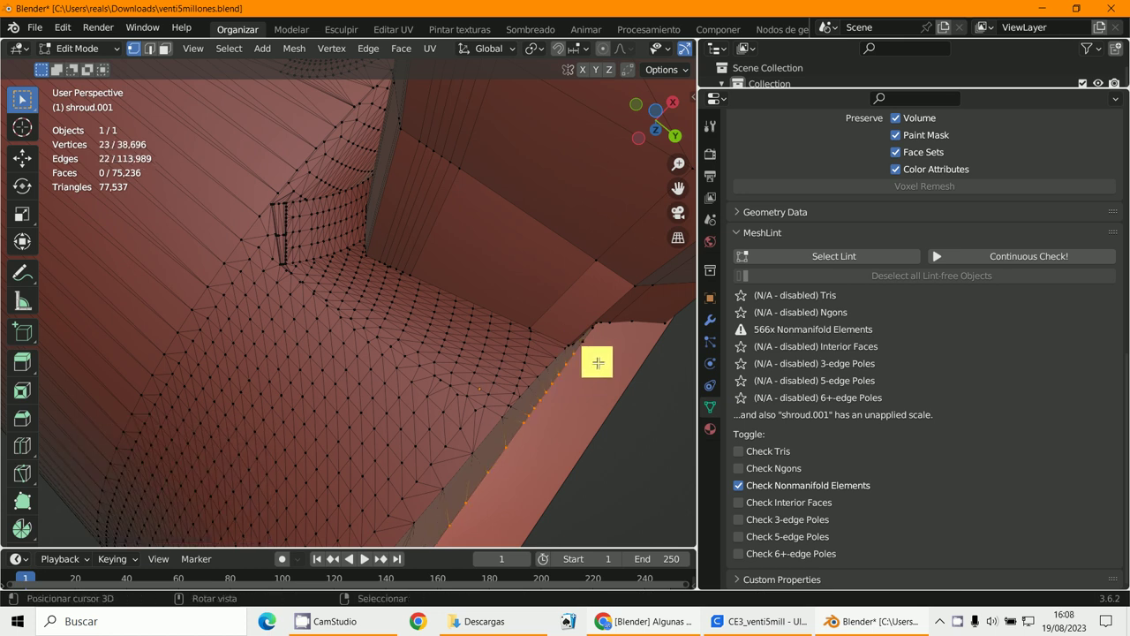
key(m)
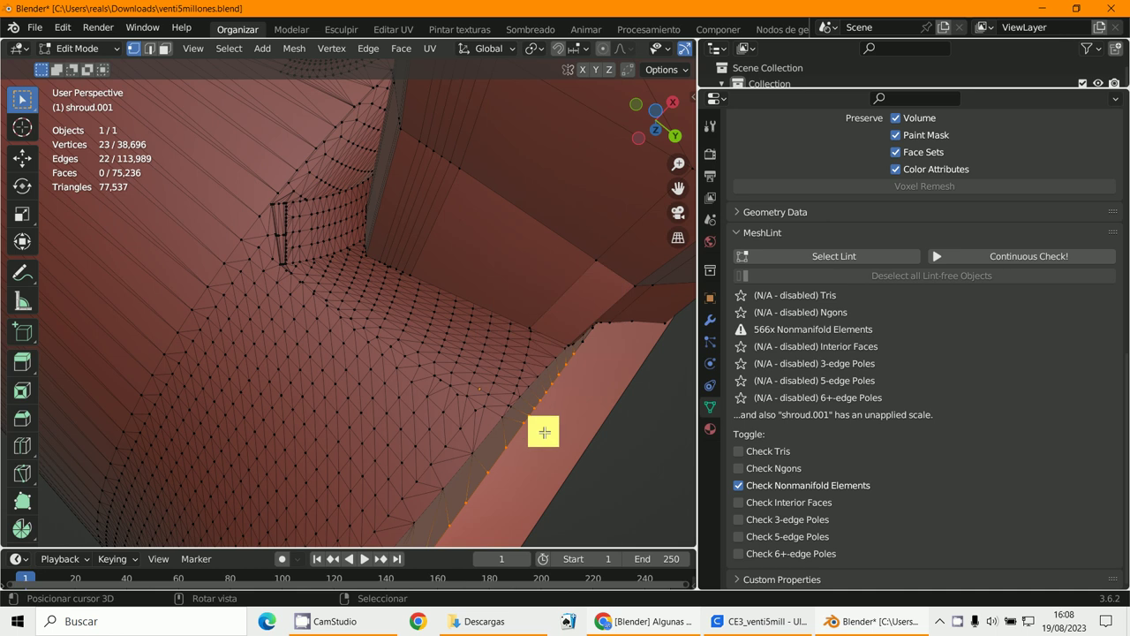
key(m)
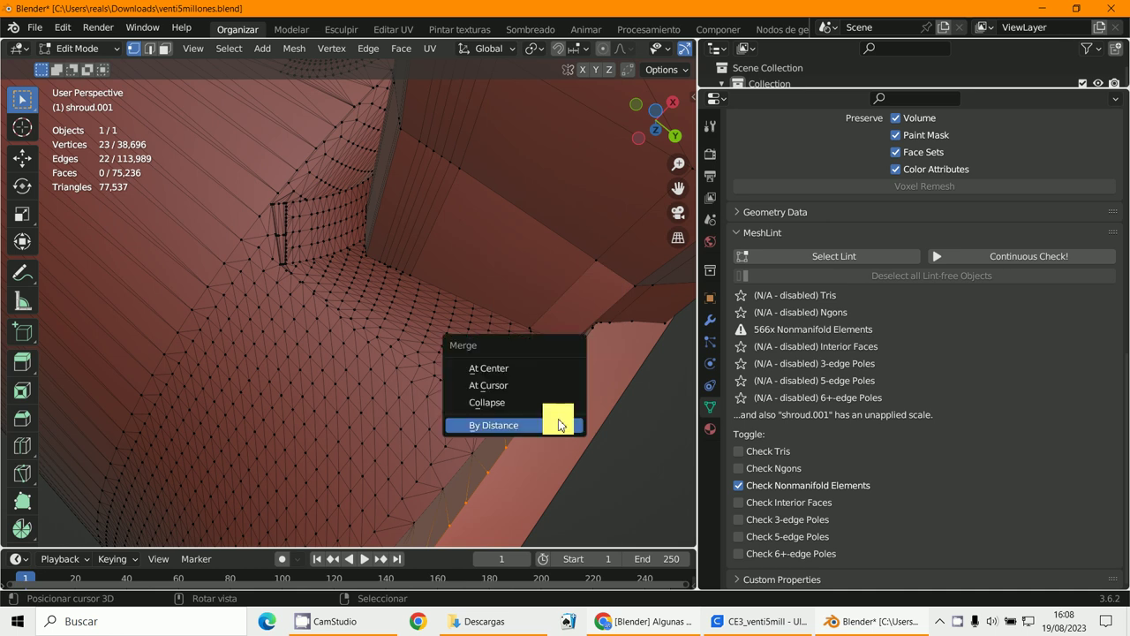
middle_drag(504, 371, 615, 355)
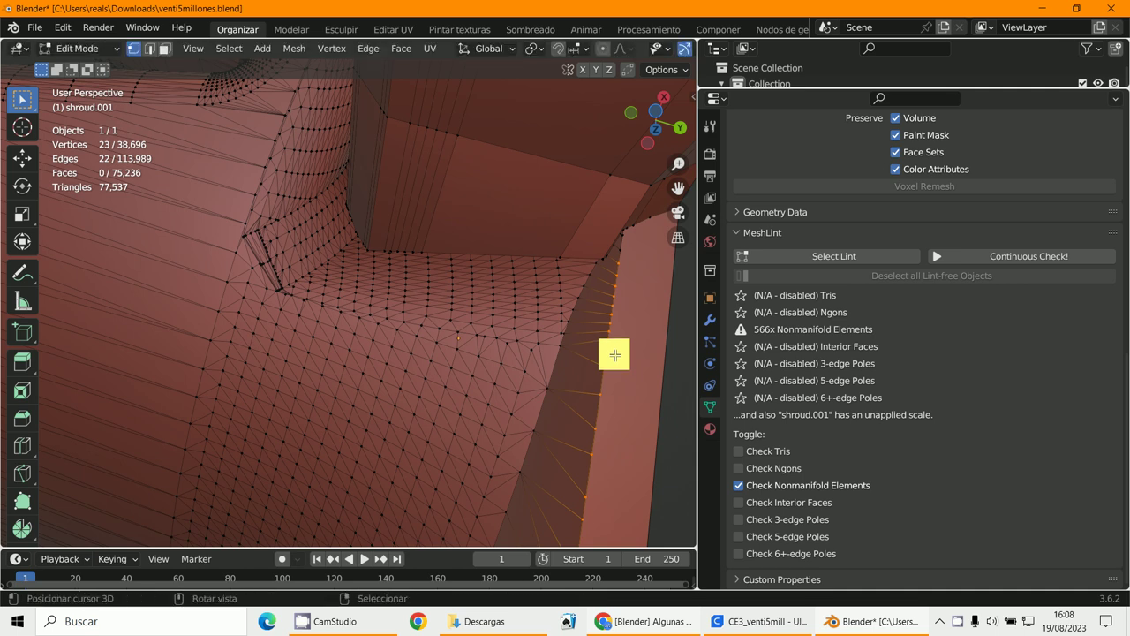
Circle-select the faces beside the curved joint of the shroud body in face selection mode and move them slightly
middle_drag(629, 345, 398, 330)
scroll(398, 329, up, 5)
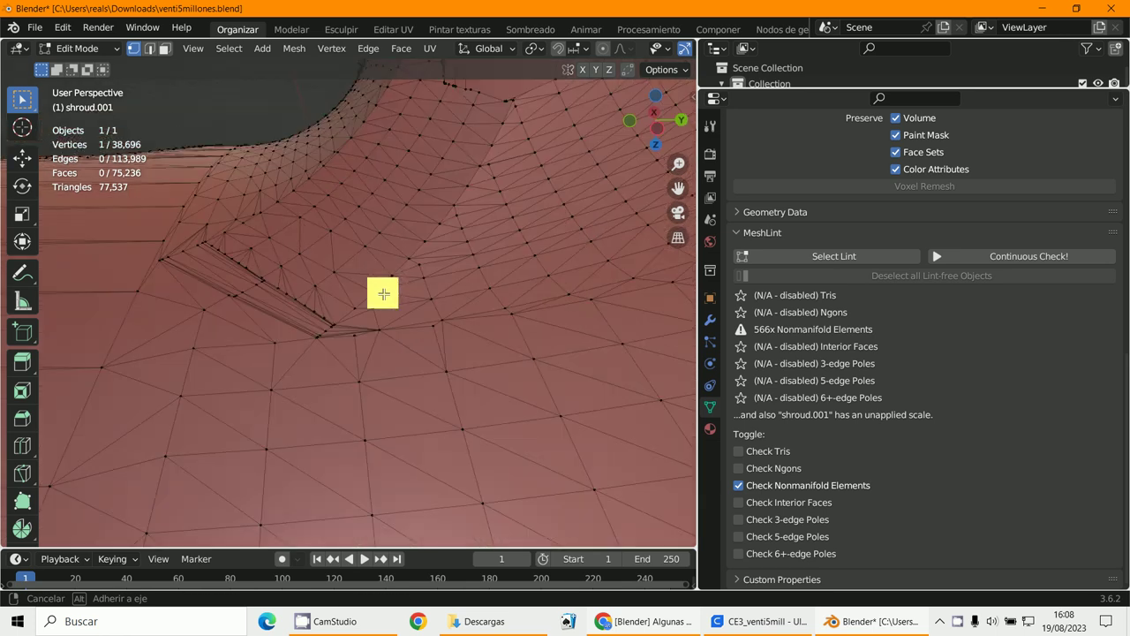
middle_drag(308, 212, 187, 172)
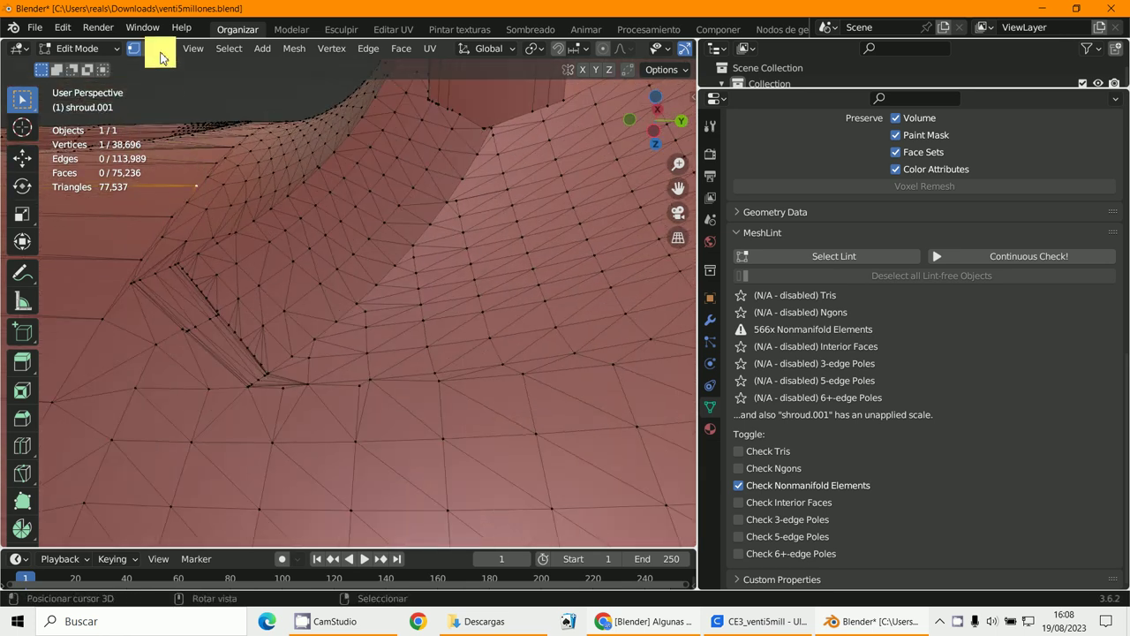
key(c)
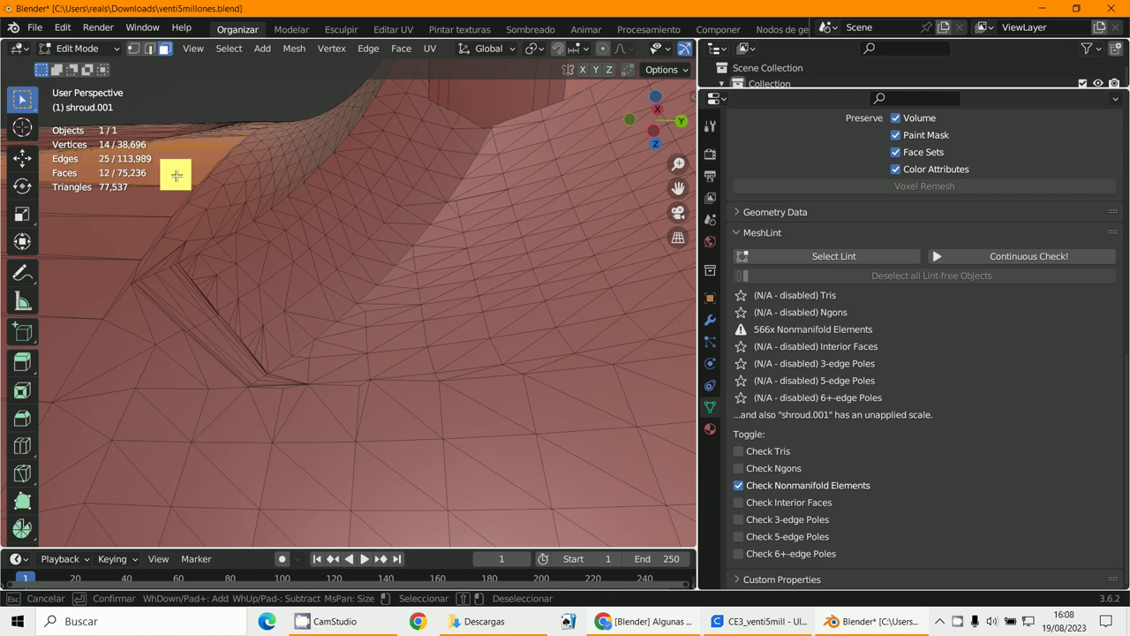
drag(177, 176, 169, 182)
key(Escape)
key(g)
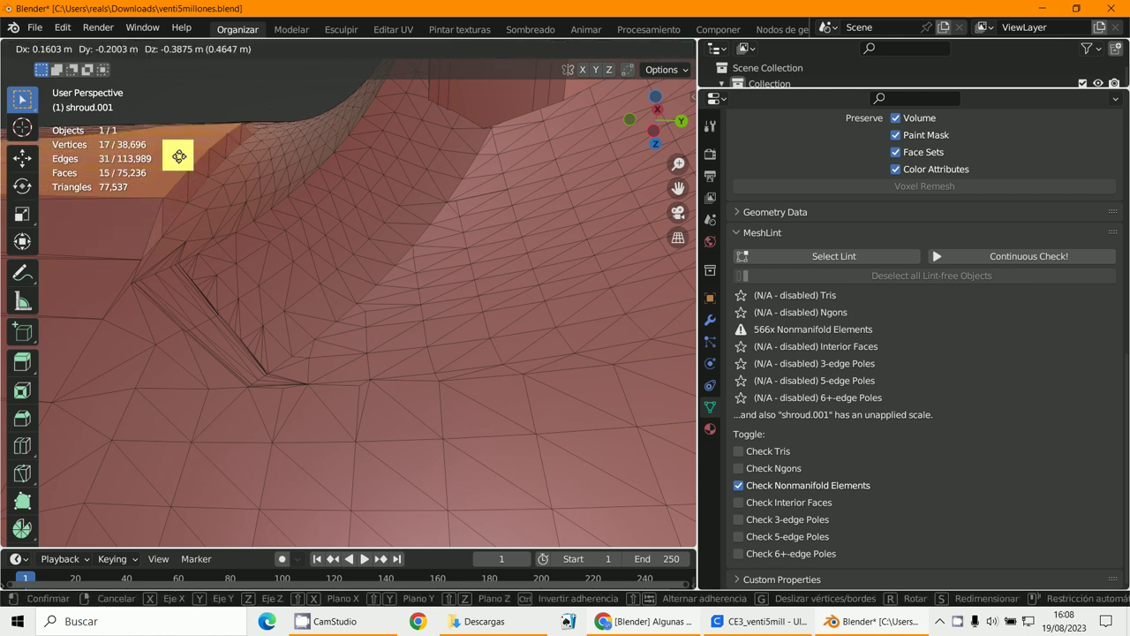
click(161, 141)
Reselect the nonmanifold elements with MeshLint and examine them around the plate's lower edge and stem from the front and back
middle_drag(159, 142, 507, 240)
scroll(447, 197, down, 3)
click(868, 259)
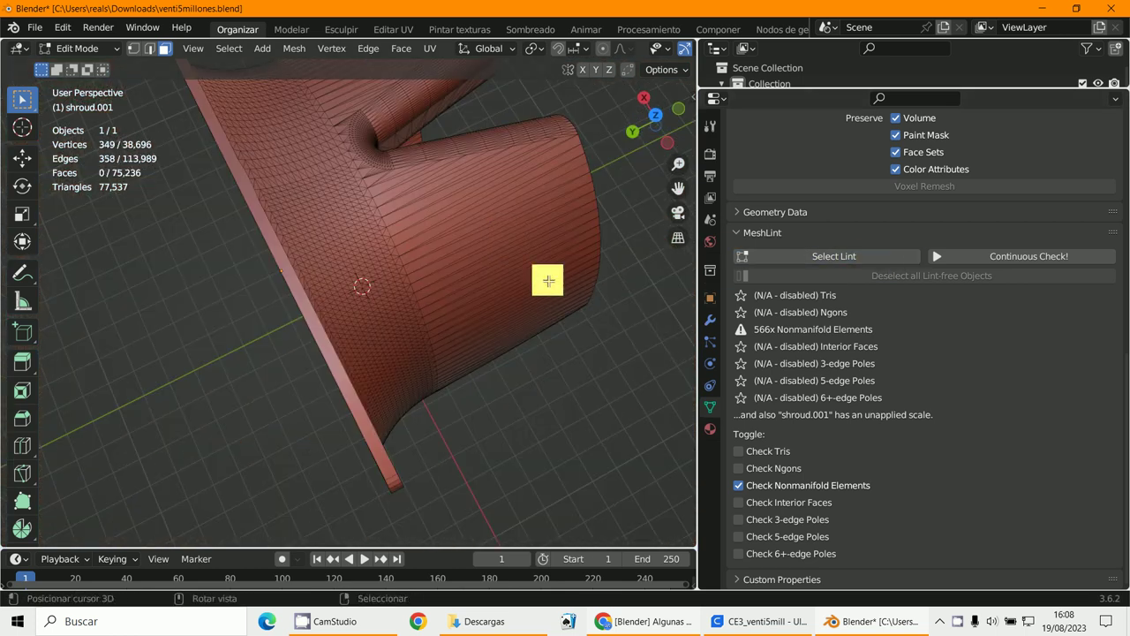
middle_drag(548, 278, 543, 108)
key(KP_1)
scroll(545, 104, up, 3)
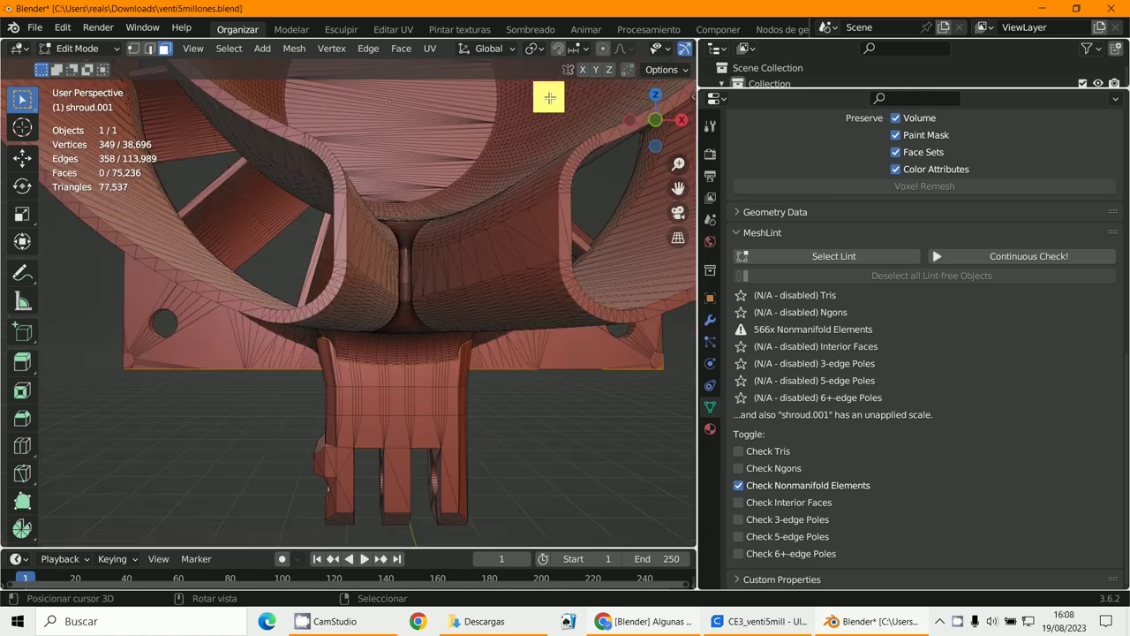
scroll(550, 98, down, 6)
middle_drag(620, 182, 390, 171)
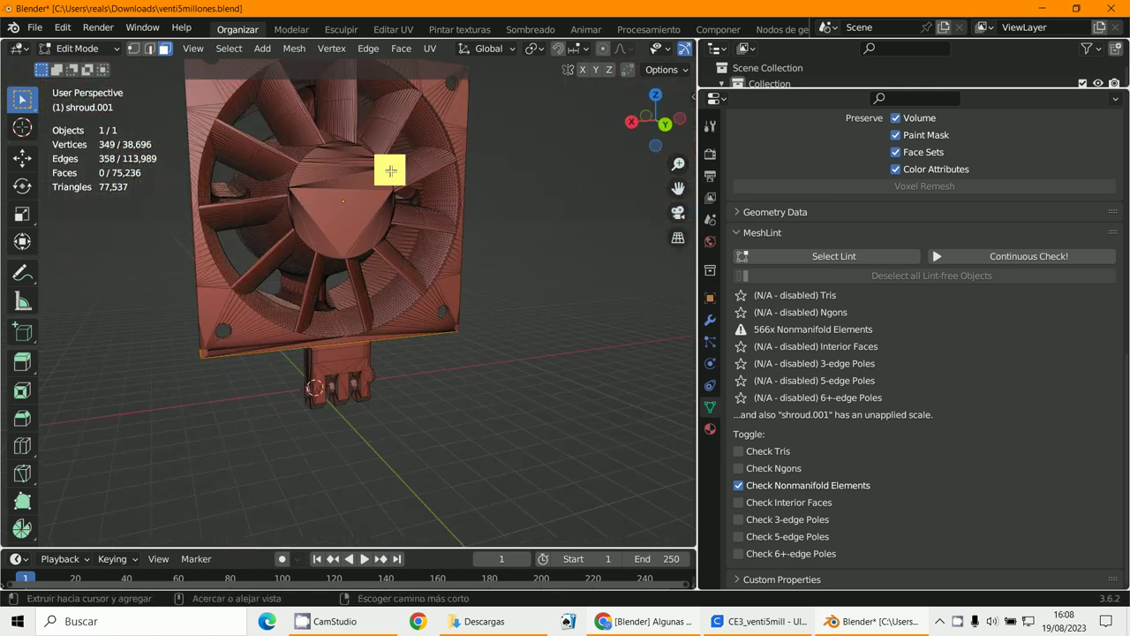
key(ctrl+KP_1)
scroll(484, 215, down, 1)
scroll(472, 179, up, 4)
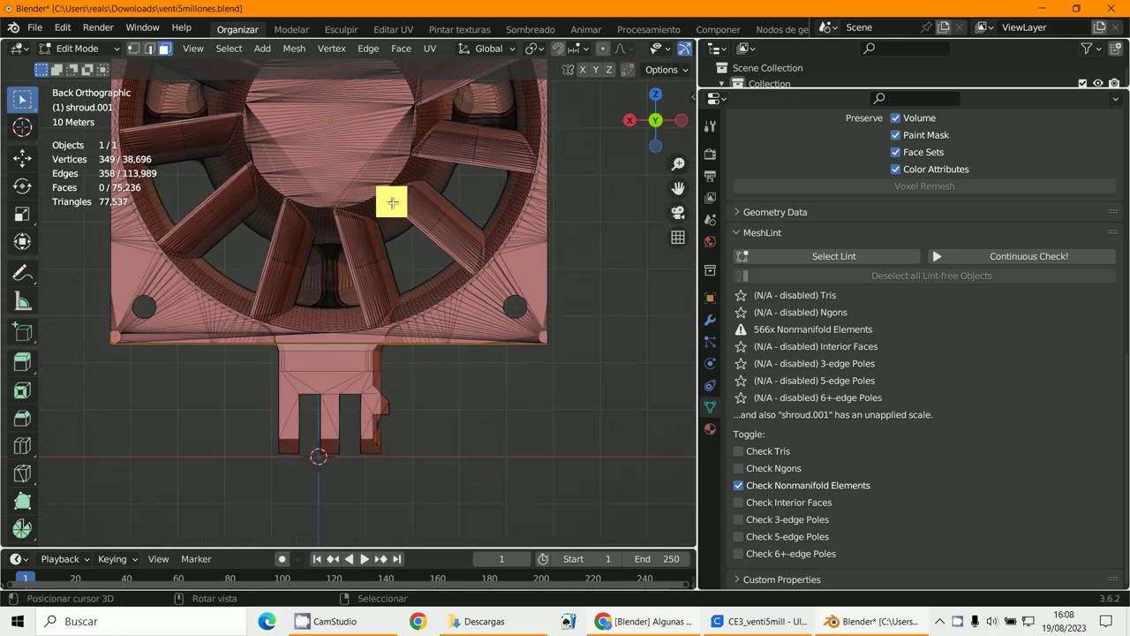
scroll(392, 203, up, 3)
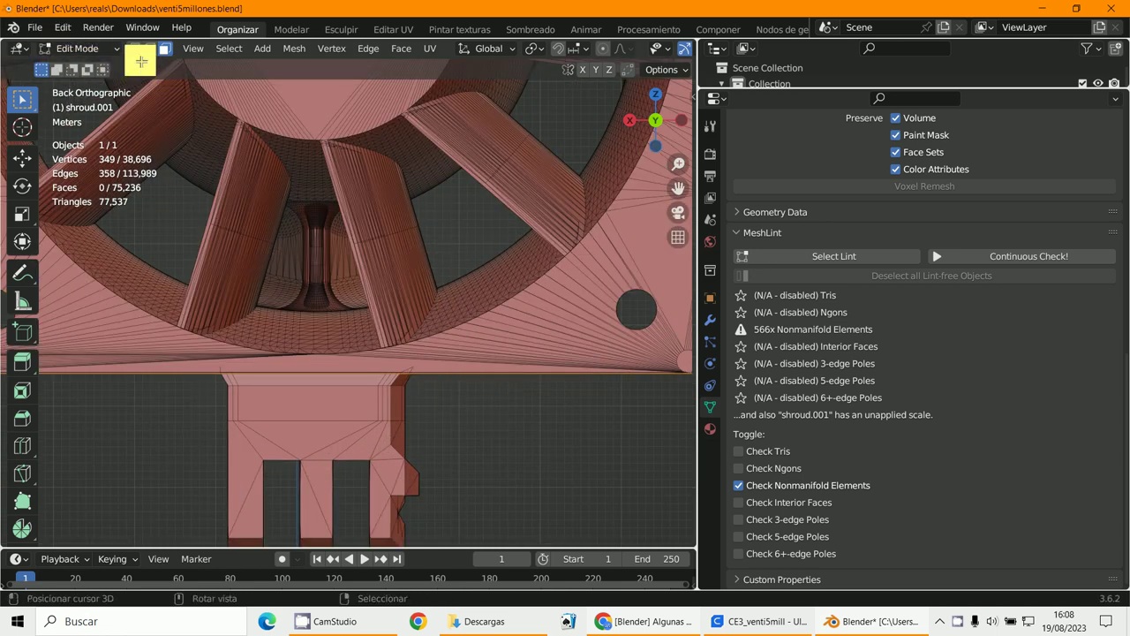
Clear the mesh selection in vertex selection mode and return the shroud to Object Mode
click(133, 49)
scroll(429, 291, down, 5)
click(463, 339)
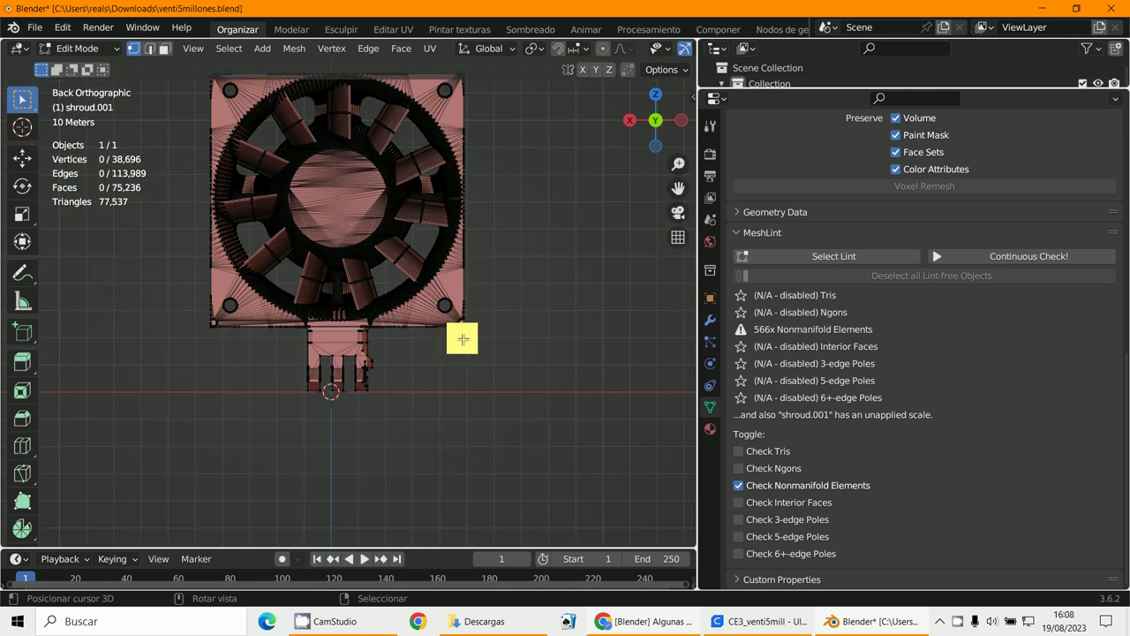
click(81, 47)
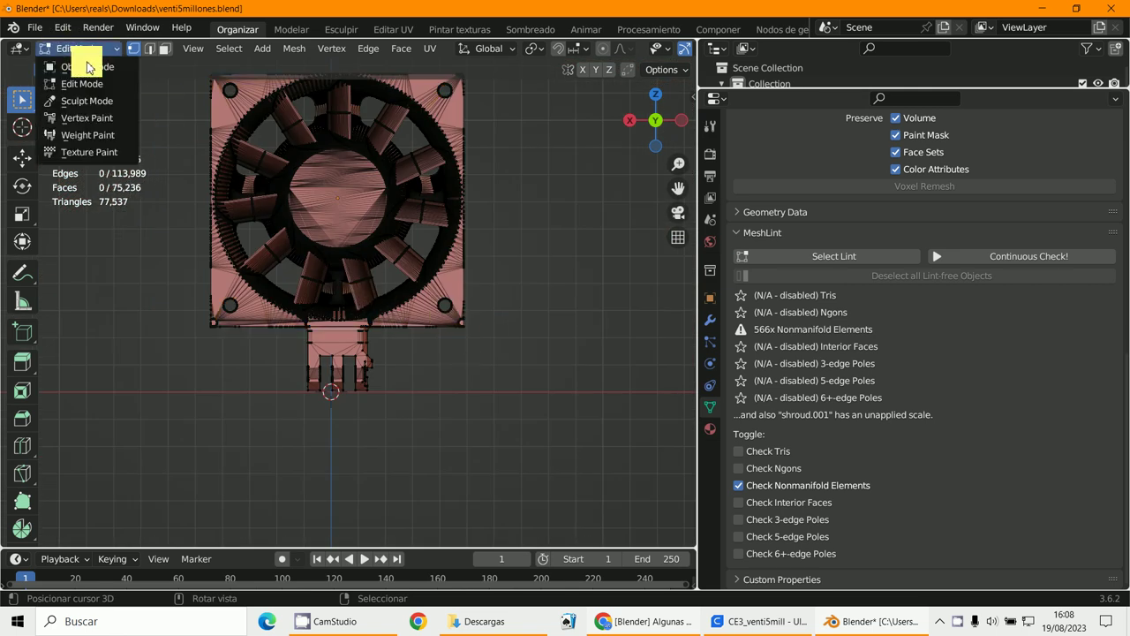
click(88, 67)
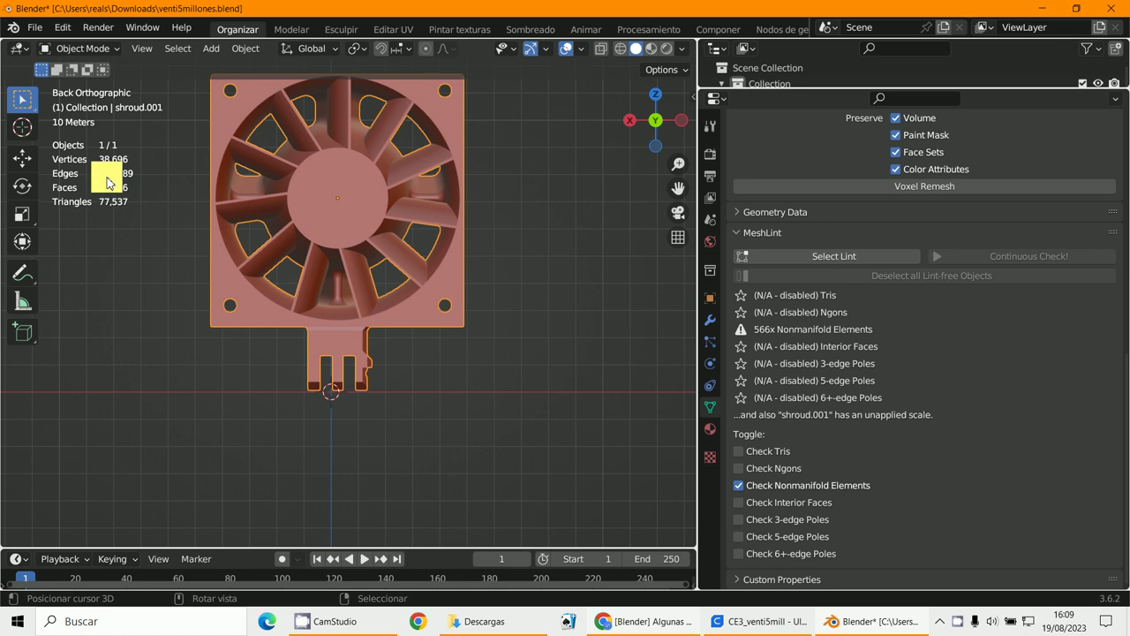
Remesh the shroud in Voxel mode with a voxel size of 0.3 m
scroll(452, 355, down, 2)
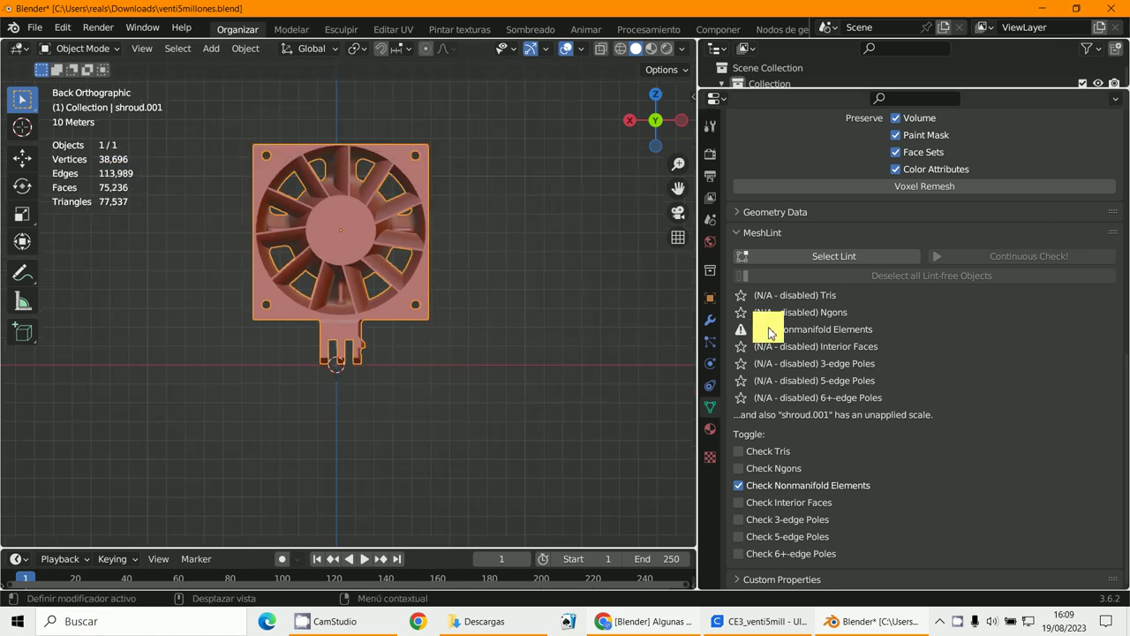
click(735, 234)
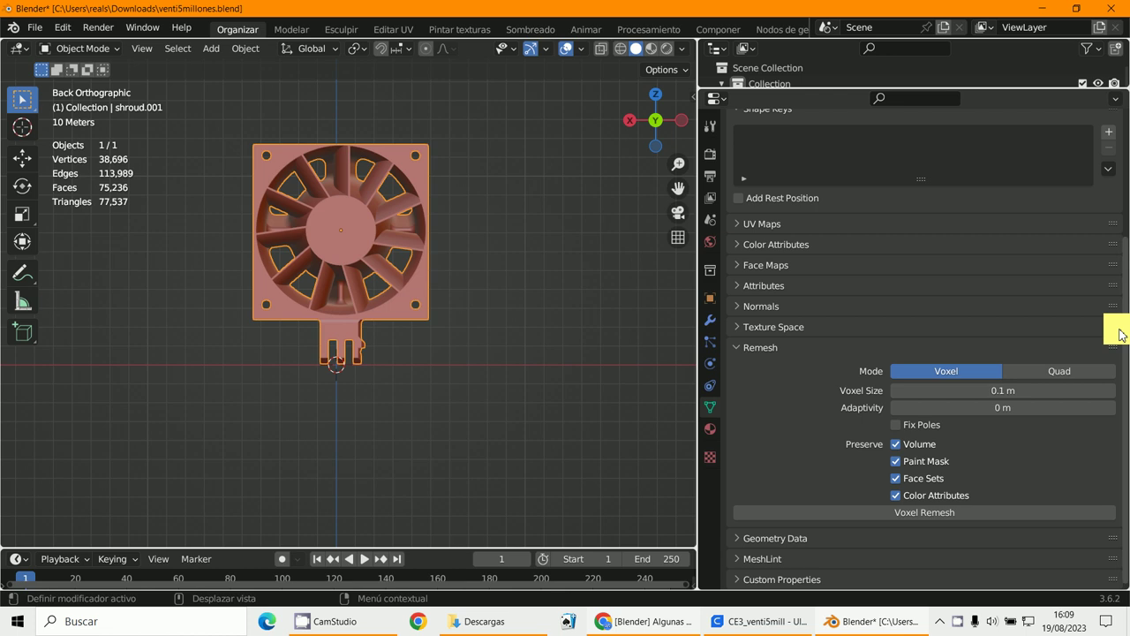
scroll(565, 437, down, 3)
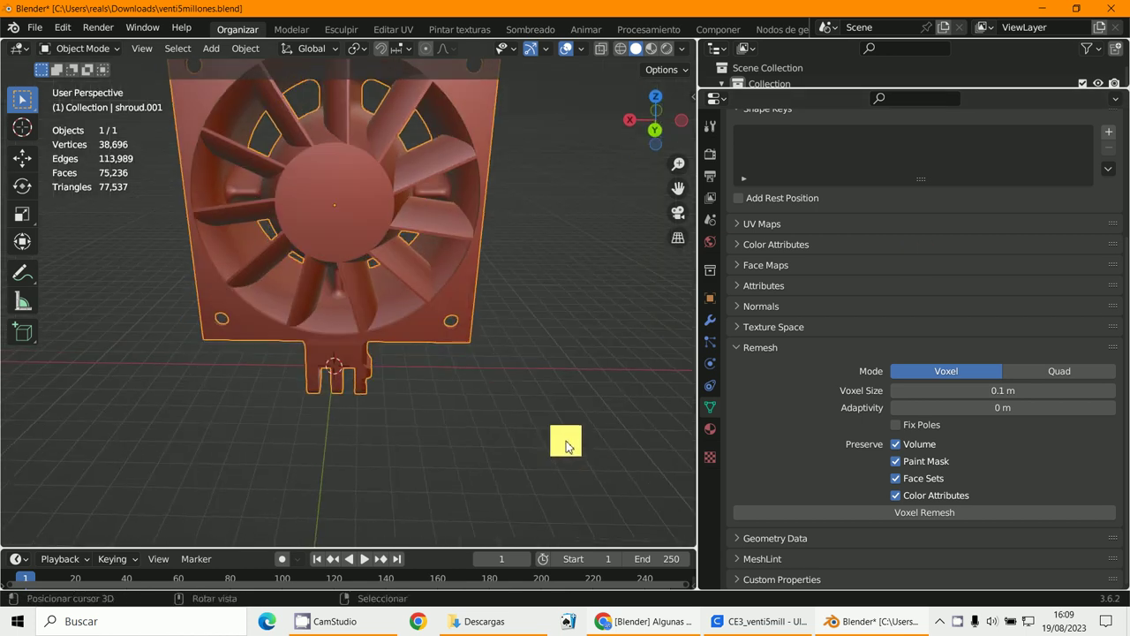
key(KP_1)
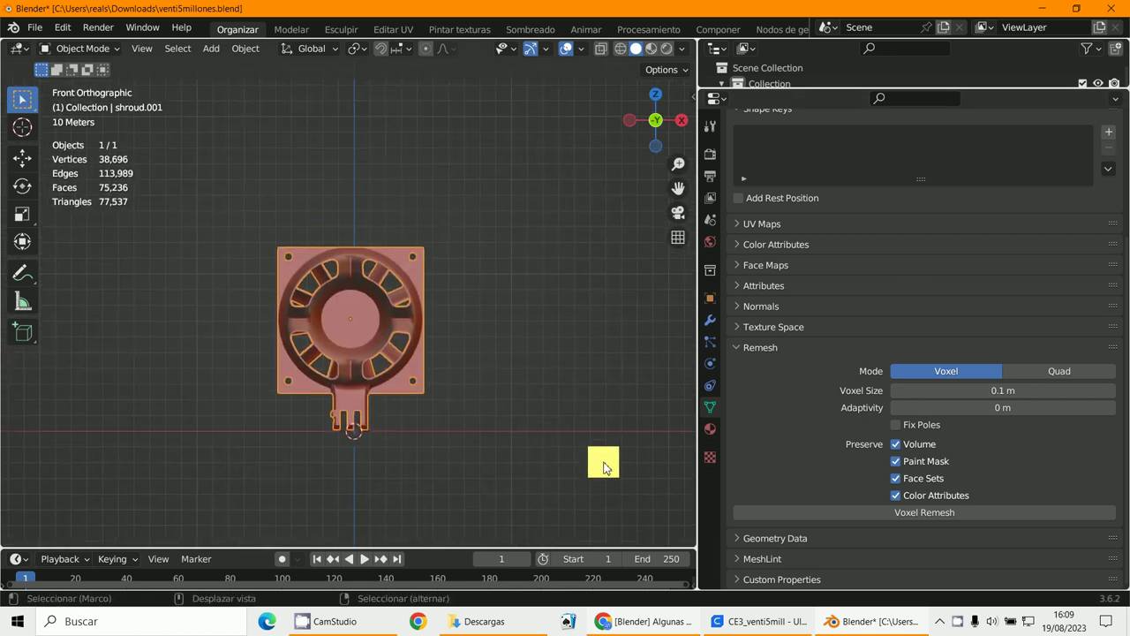
scroll(591, 442, up, 5)
middle_drag(582, 424, 563, 378)
scroll(563, 378, down, 2)
scroll(563, 378, up, 1)
scroll(565, 380, down, 1)
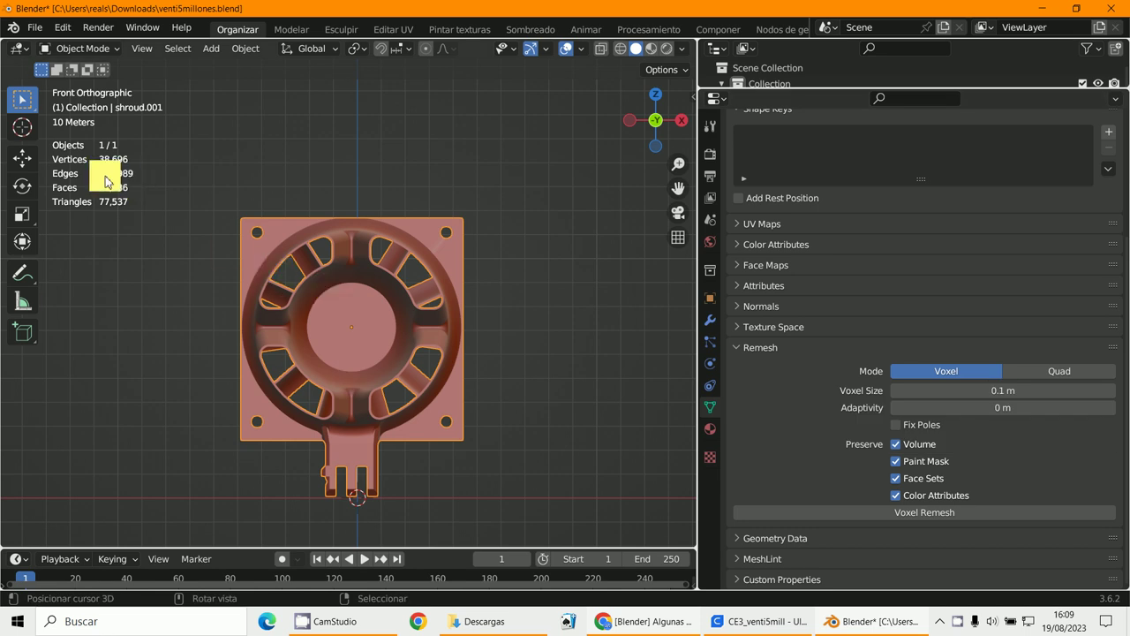
click(1005, 394)
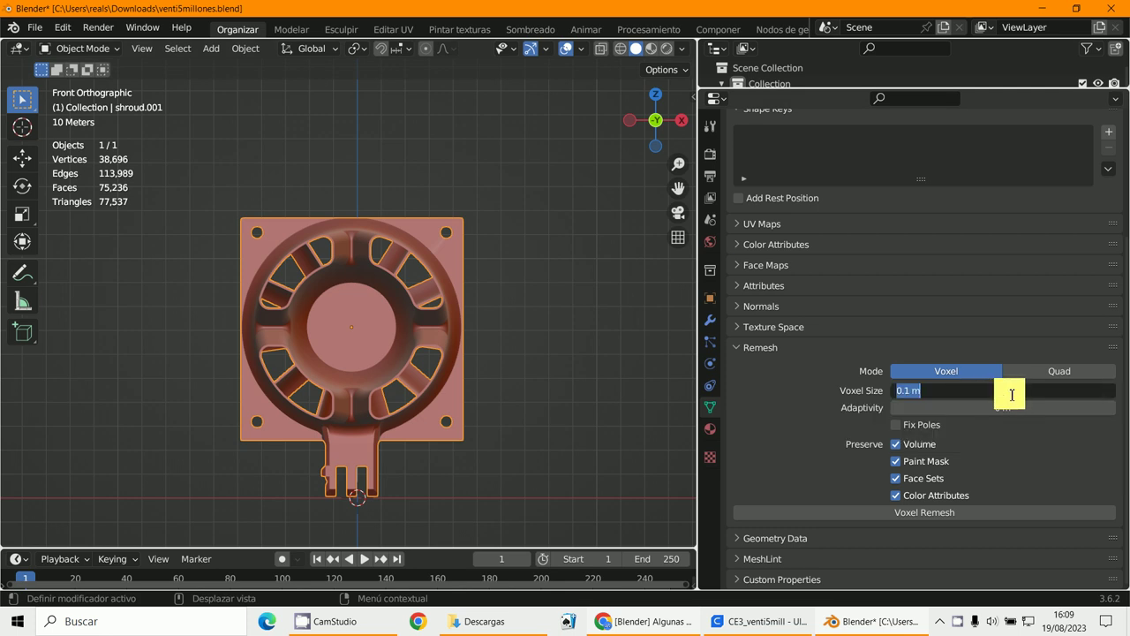
text(0.3)
key(Return)
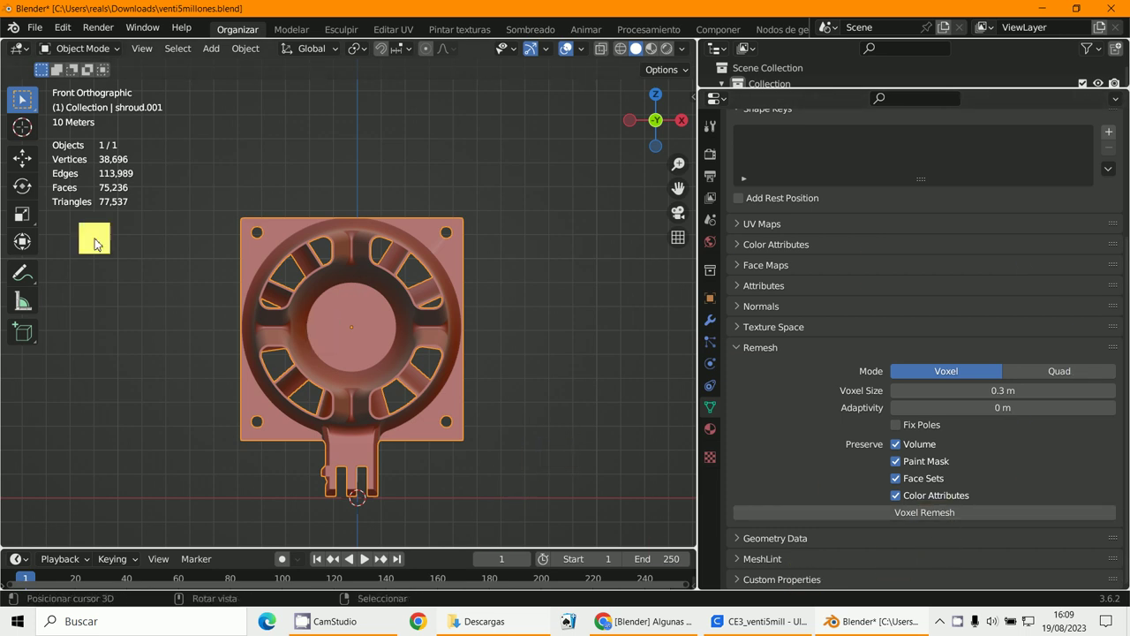
click(949, 515)
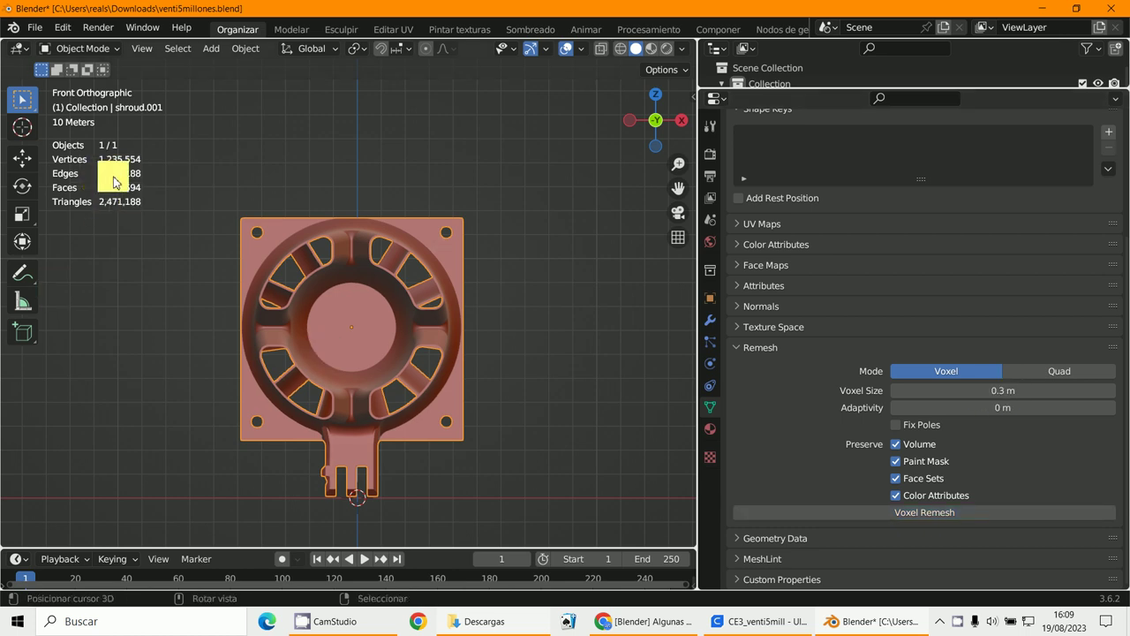
Examine the remeshed surface where the mounting stem meets the shroud body and plate
middle_drag(259, 291, 344, 402)
scroll(385, 351, up, 8)
scroll(296, 418, up, 3)
scroll(298, 416, down, 5)
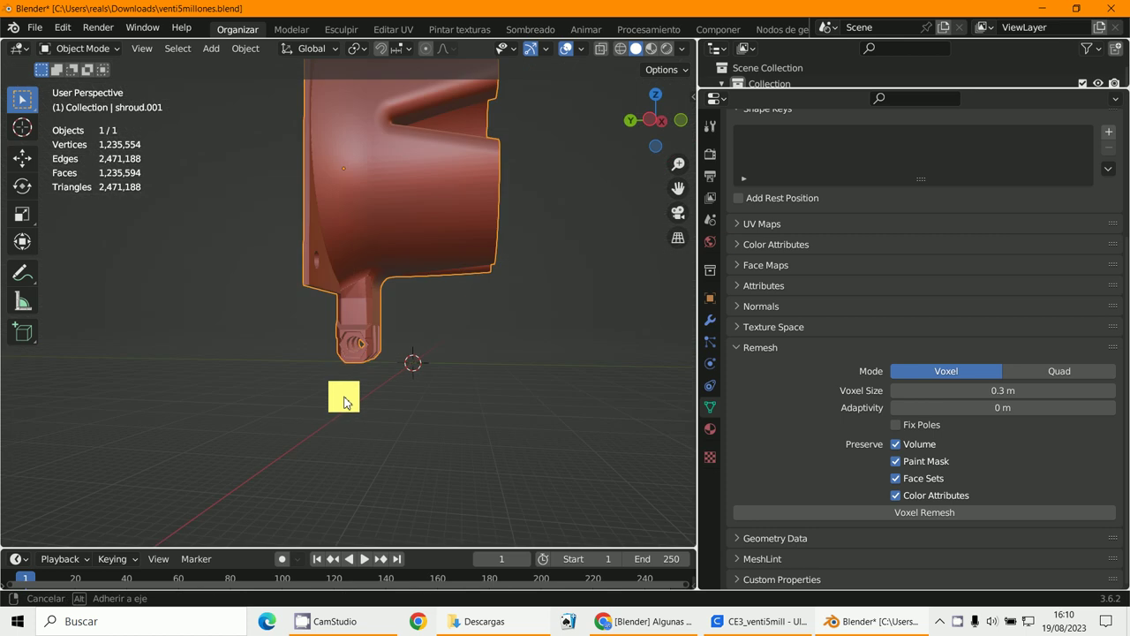
scroll(345, 402, up, 8)
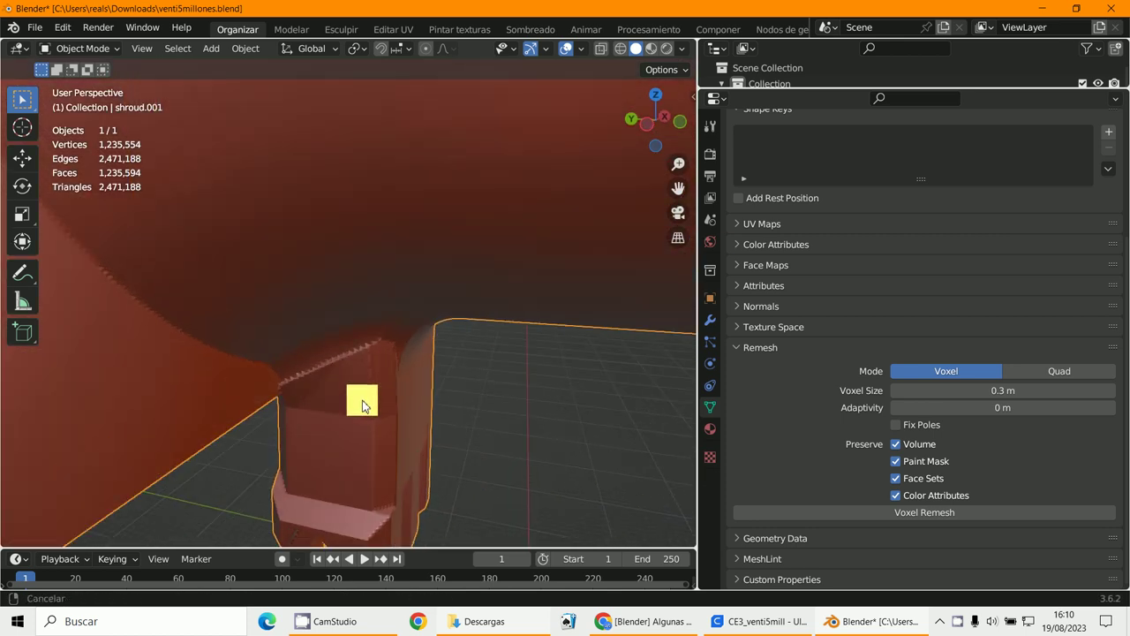
scroll(362, 401, up, 4)
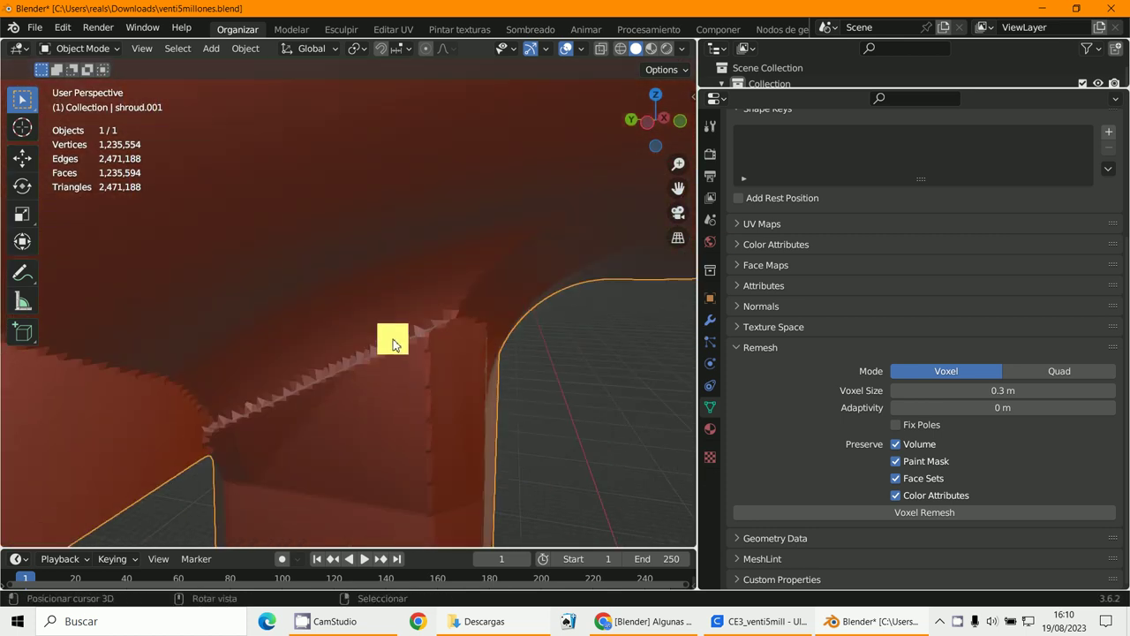
middle_drag(239, 399, 378, 327)
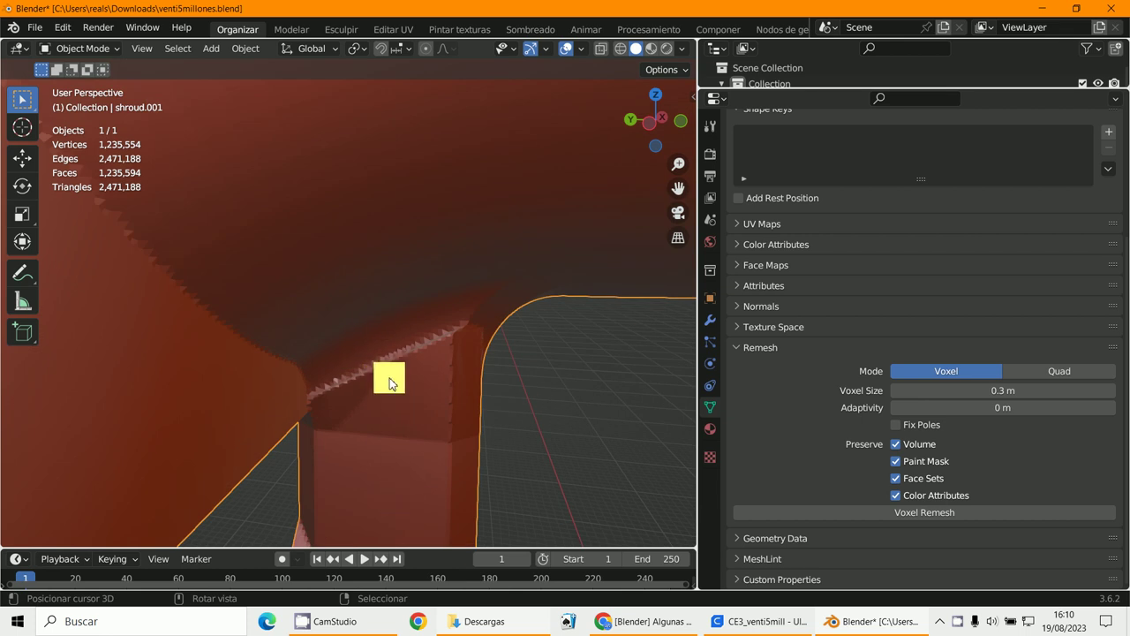
middle_drag(421, 408, 291, 361)
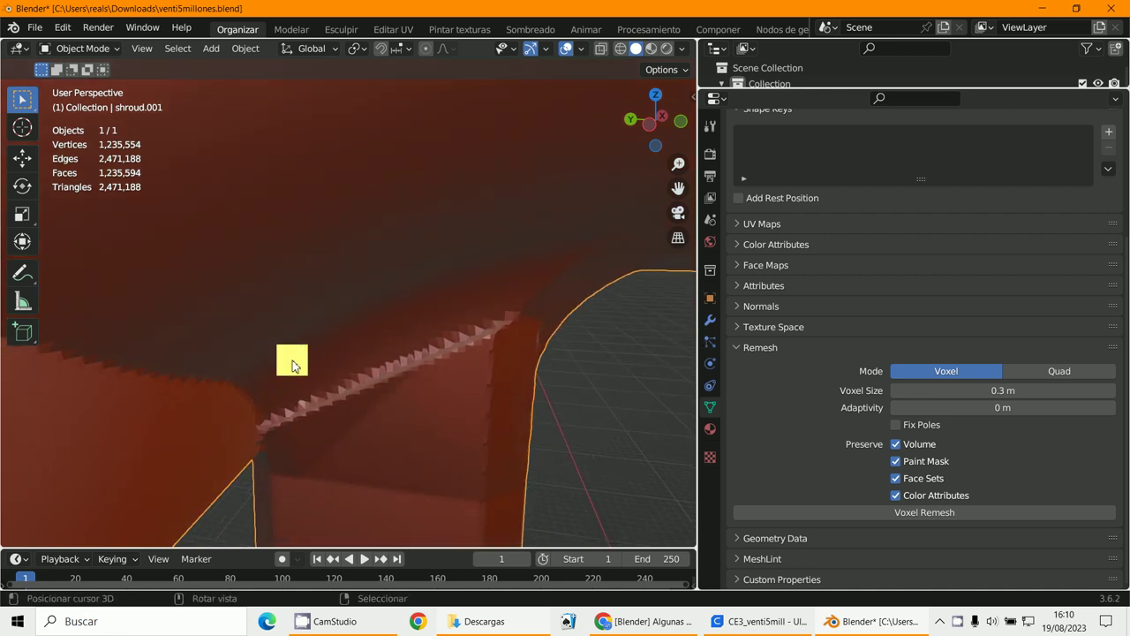
Enter Edit Mode and circle-select the jagged geometry along the middle of the seam between the mounting stem and shroud body
click(76, 49)
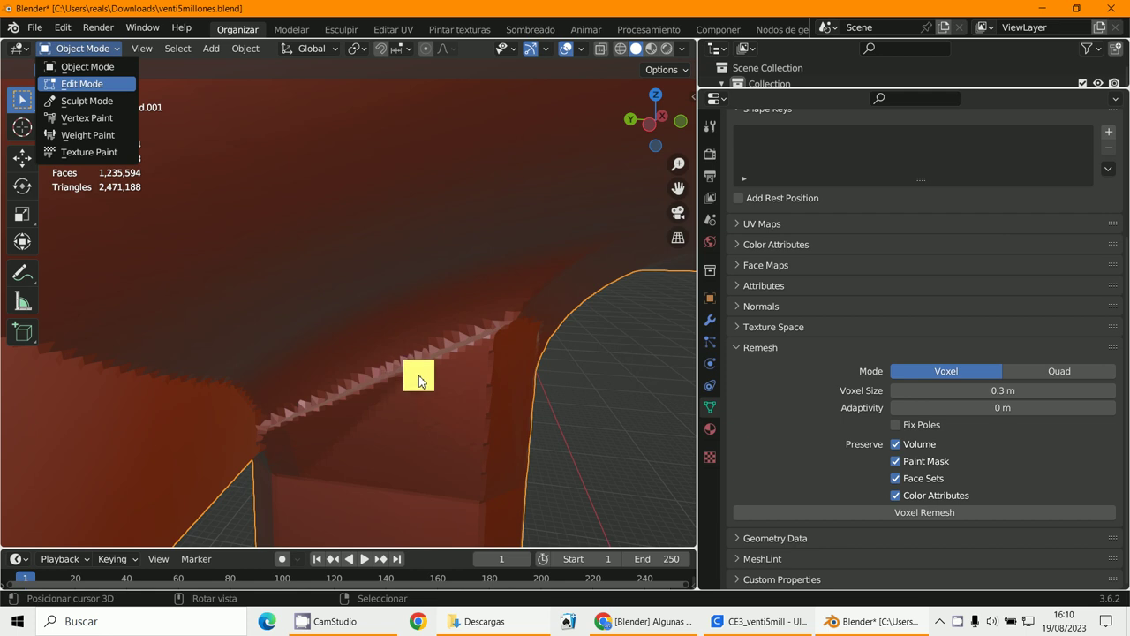
key(Return)
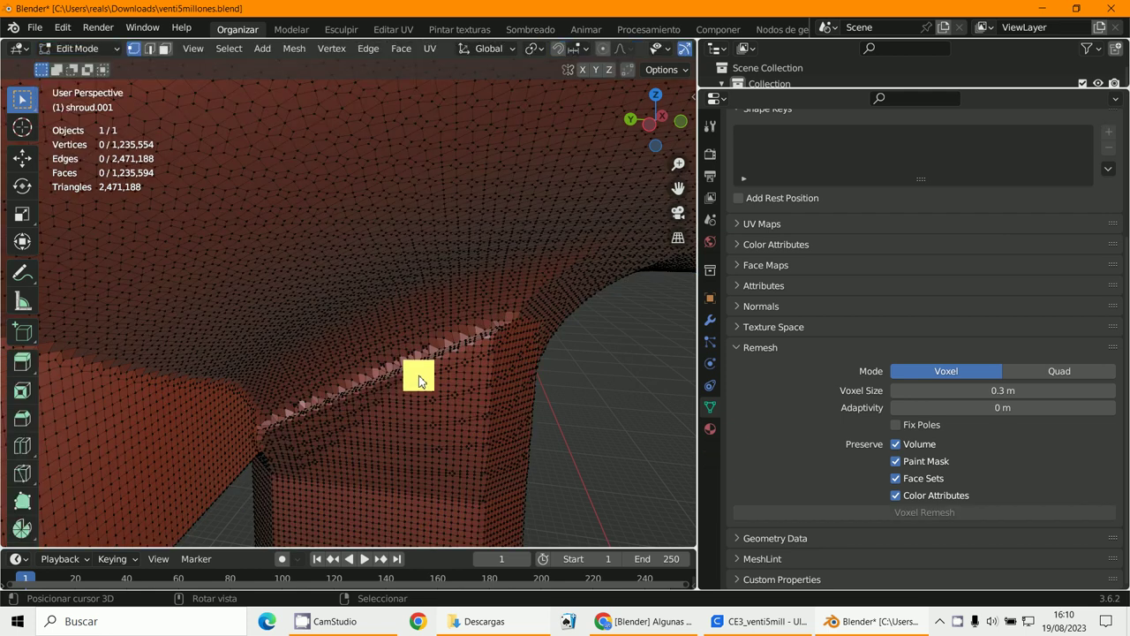
key(c)
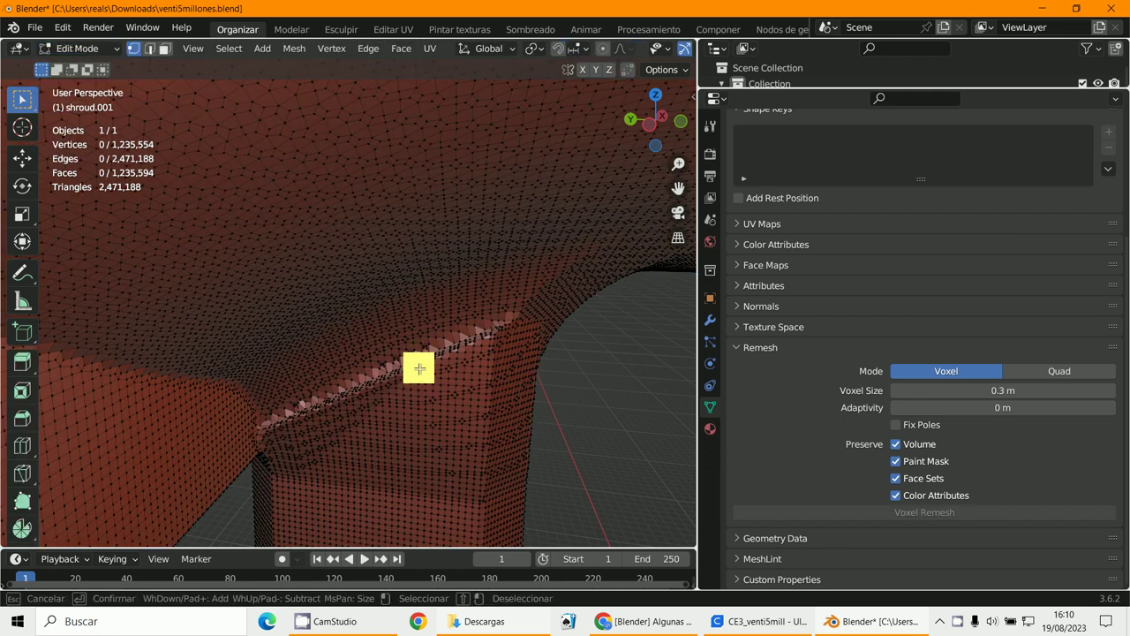
mouse_move(415, 360)
mouse_down()
mouse_move(353, 383)
mouse_move(367, 362)
mouse_move(354, 393)
mouse_move(444, 351)
mouse_up()
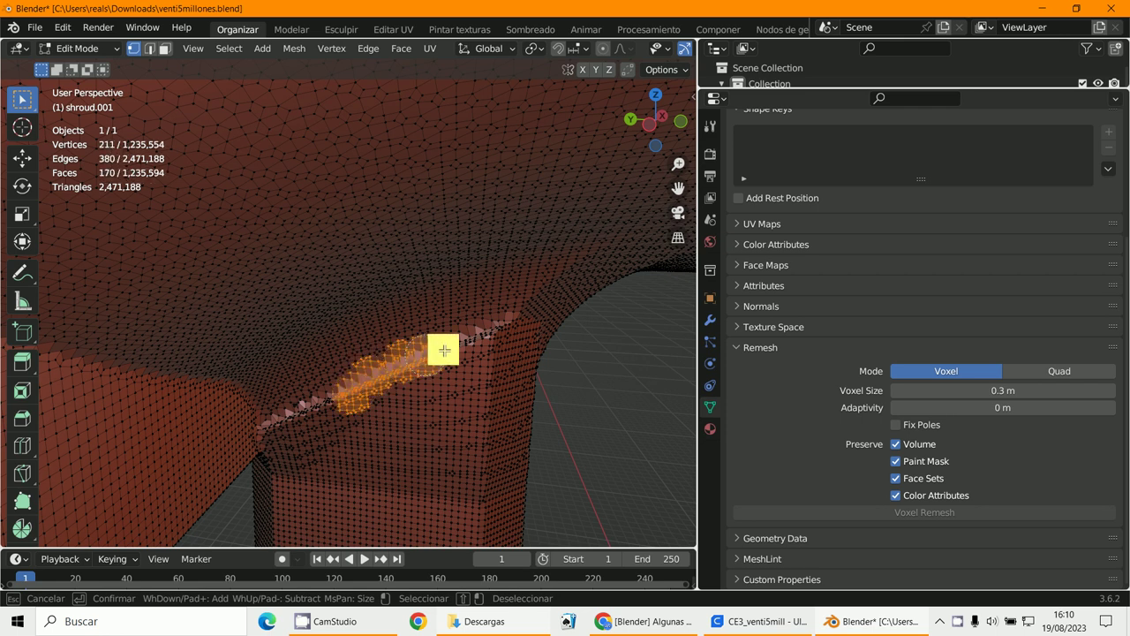
scroll(451, 347, up, 5)
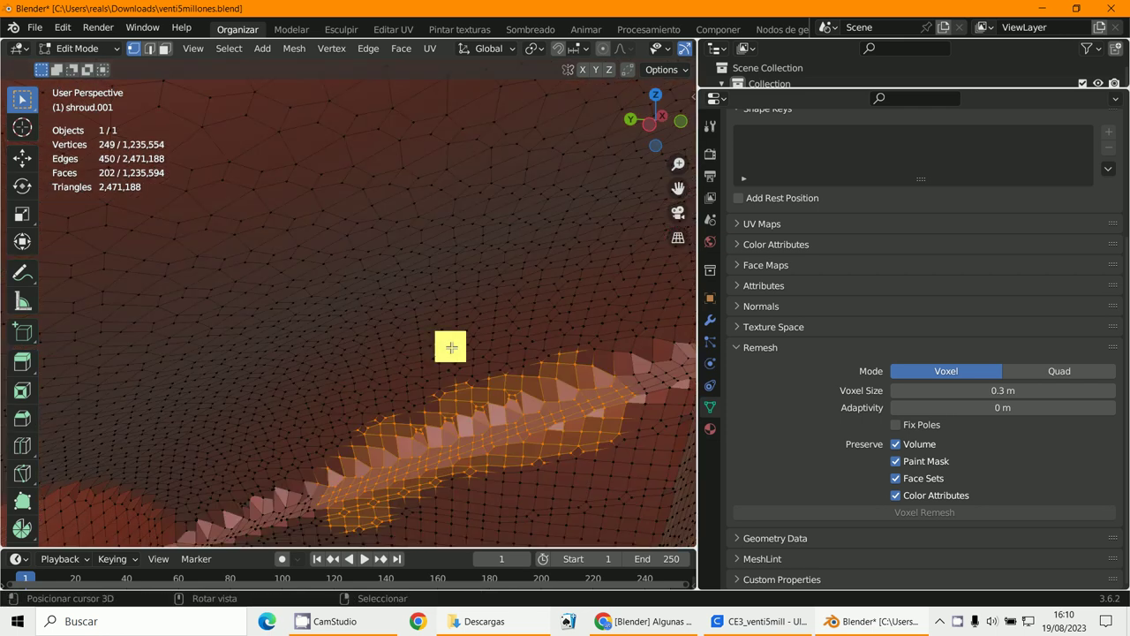
middle_drag(450, 345, 464, 453)
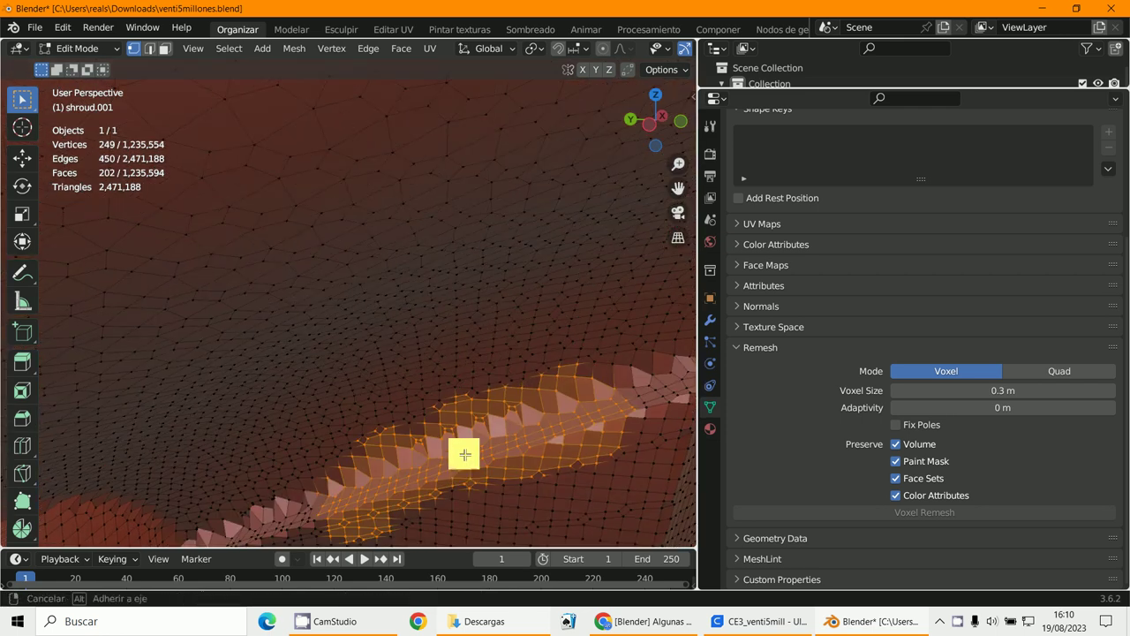
Switch to face selection mode, hide the selected seam faces and inspect the geometry behind them
click(163, 50)
scroll(481, 433, down, 6)
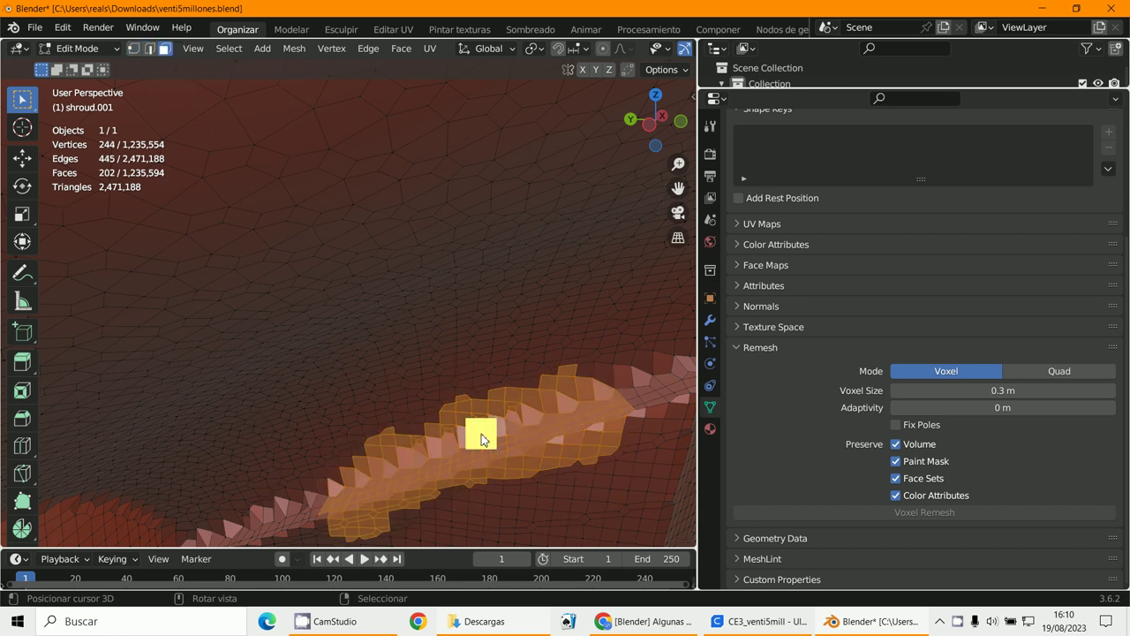
middle_drag(481, 433, 515, 446)
scroll(514, 445, up, 6)
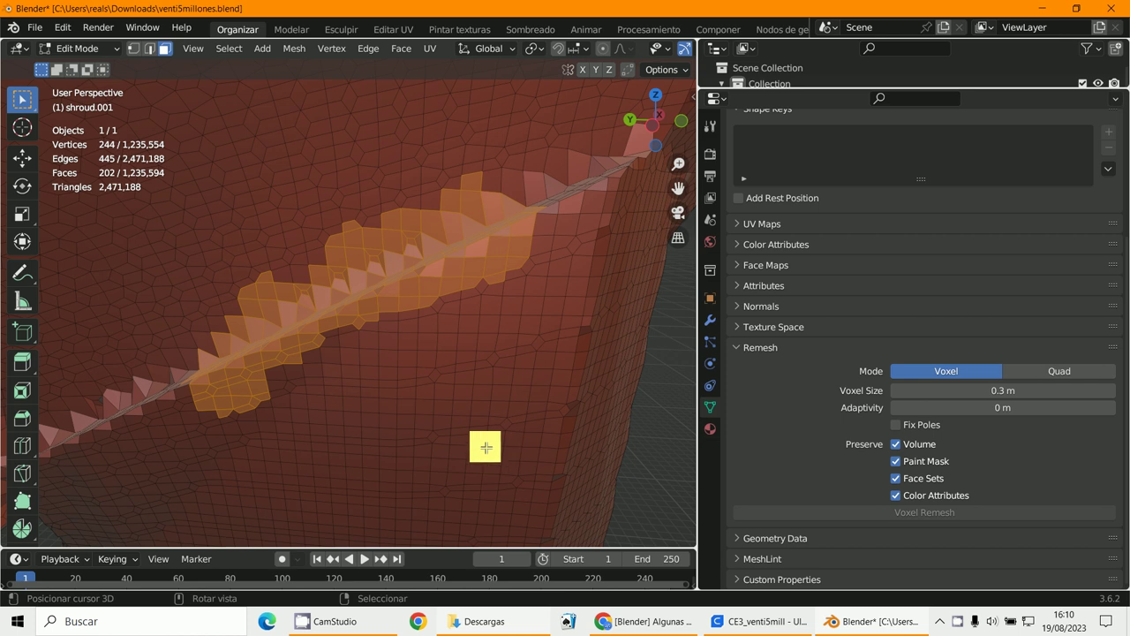
key(h)
middle_drag(450, 361, 376, 401)
scroll(376, 402, up, 3)
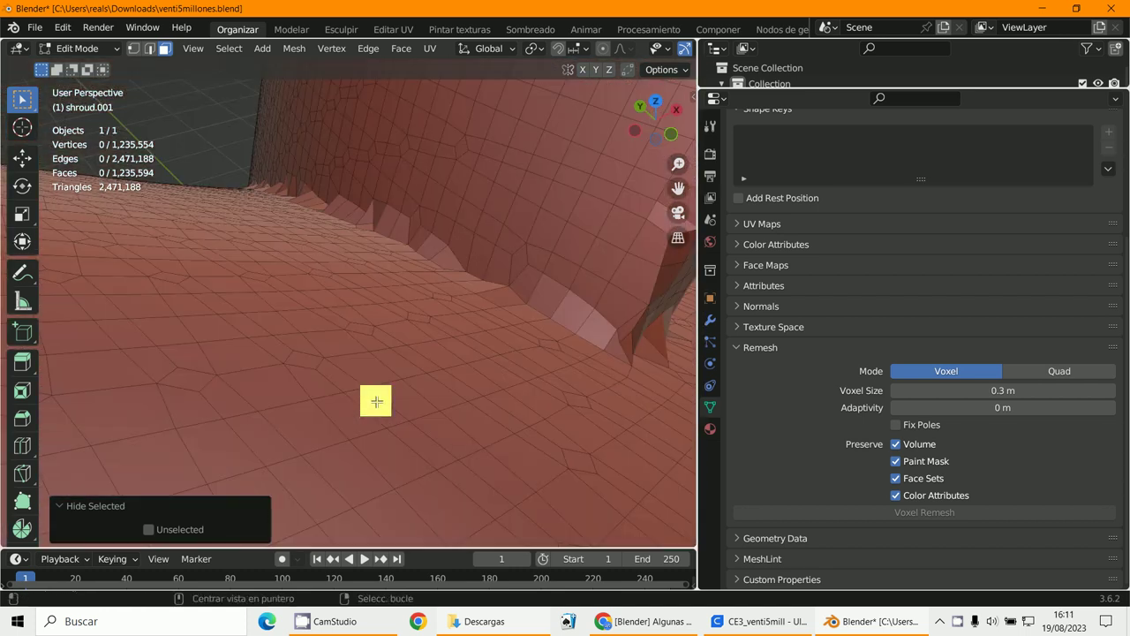
Reveal the hidden faces, view the shroud from the front and return it to Object Mode
key(alt+h)
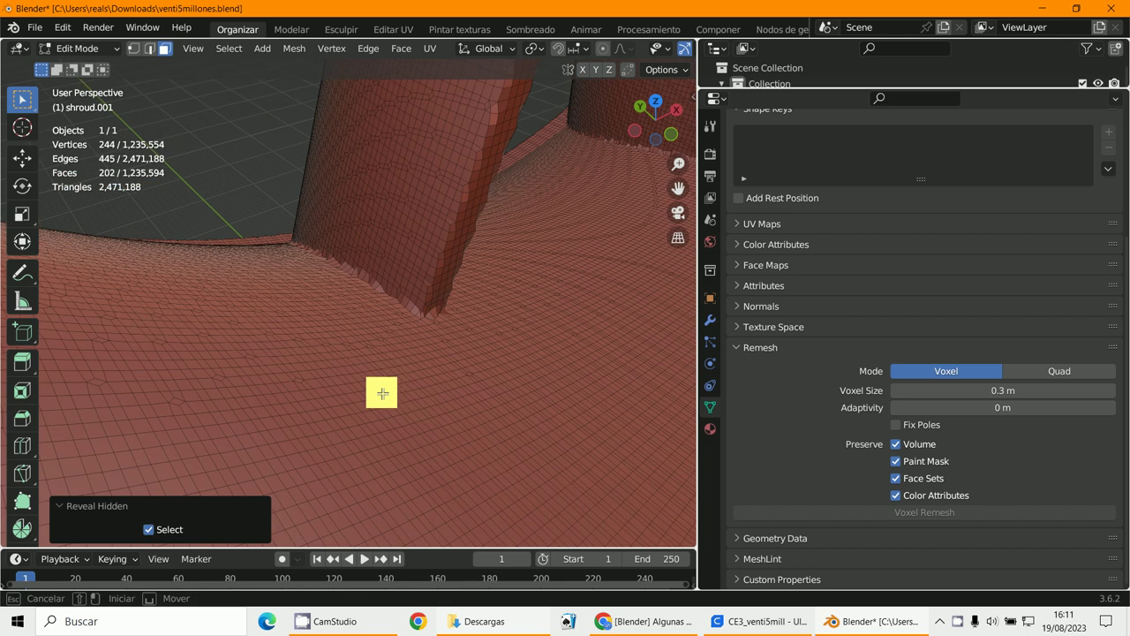
key(KP_1)
scroll(388, 295, down, 4)
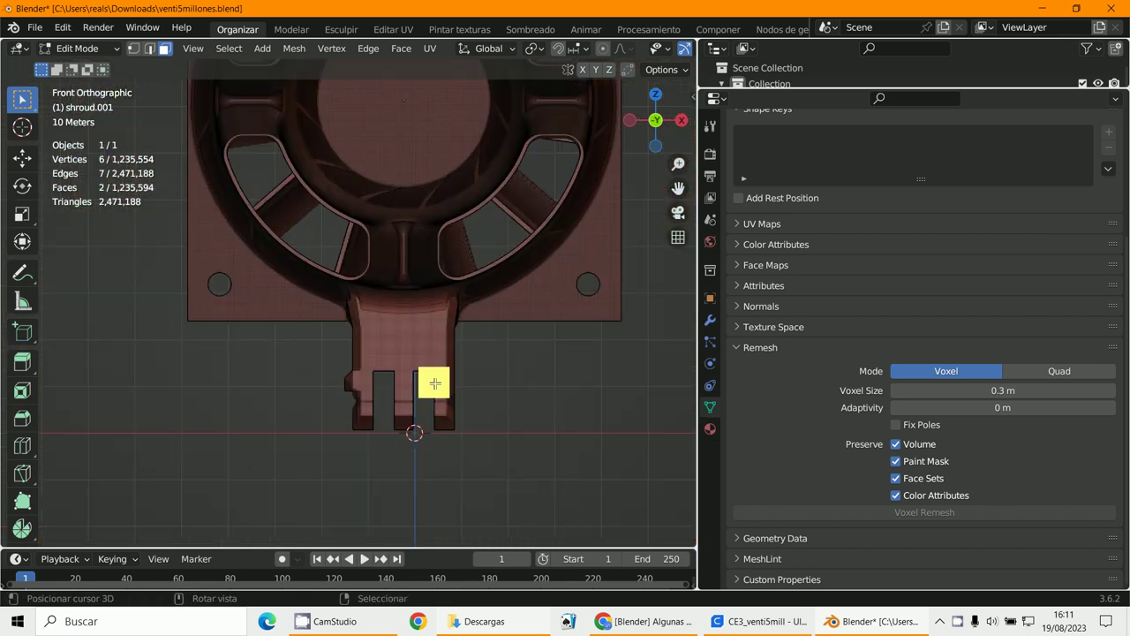
scroll(433, 383, up, 3)
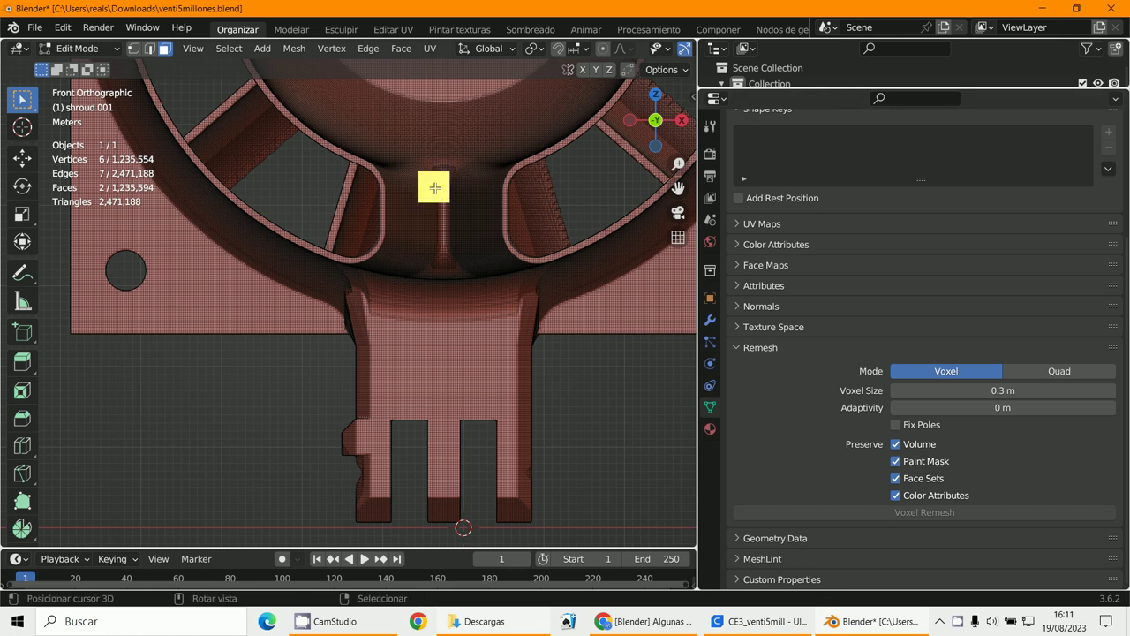
click(83, 48)
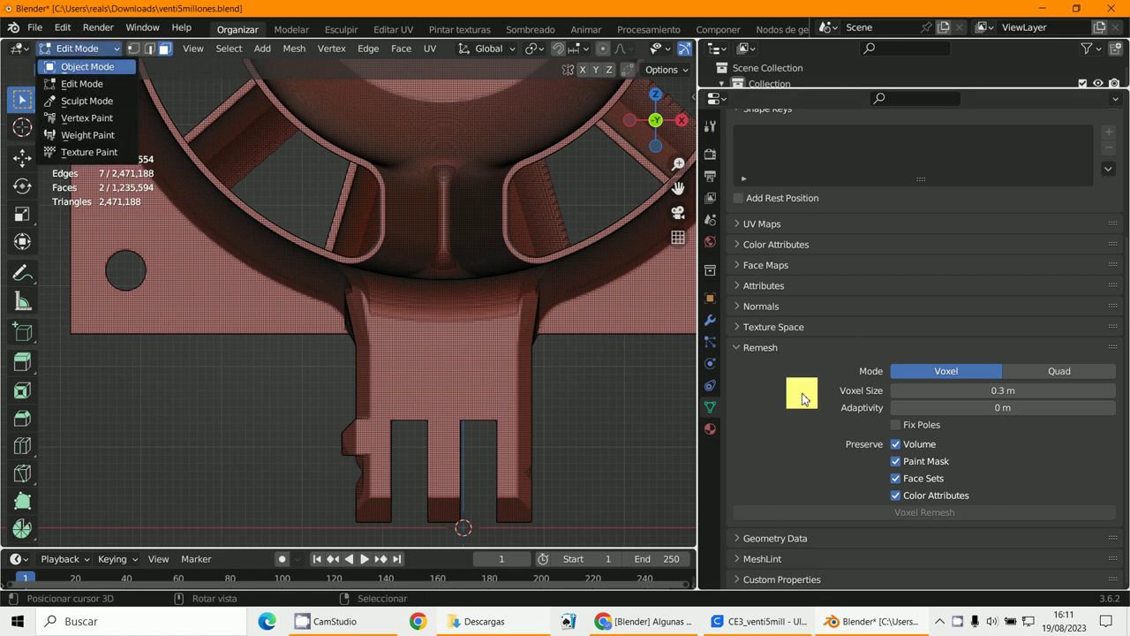
key(Return)
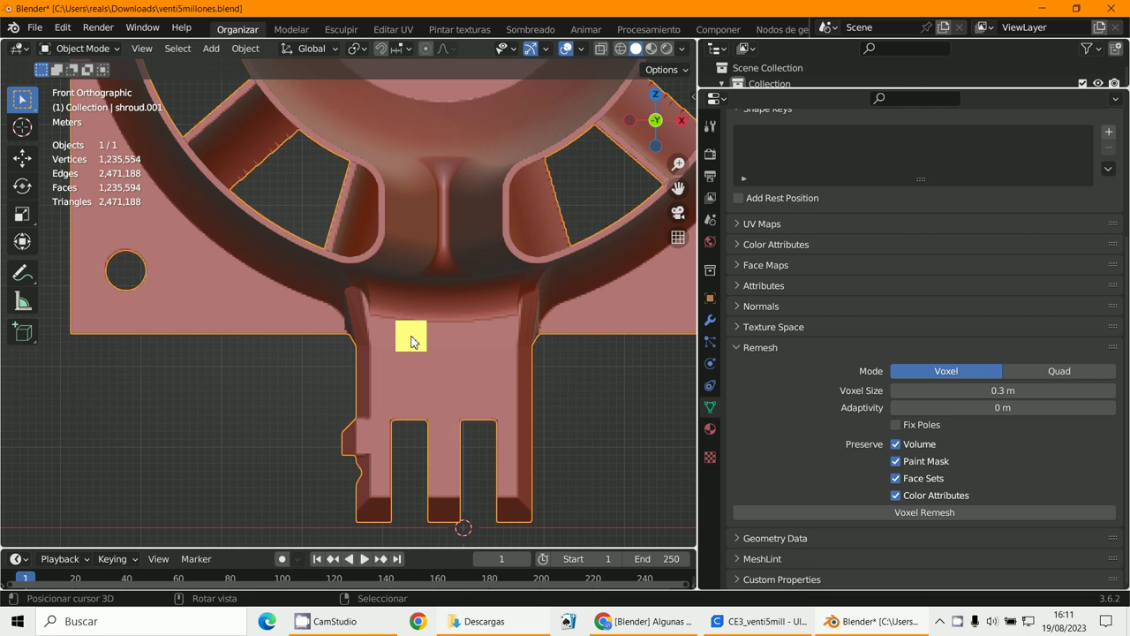
Export the remeshed shroud as an STL file named venti3millones.stl in the Downloads folder
scroll(415, 342, down, 5)
scroll(418, 345, up, 3)
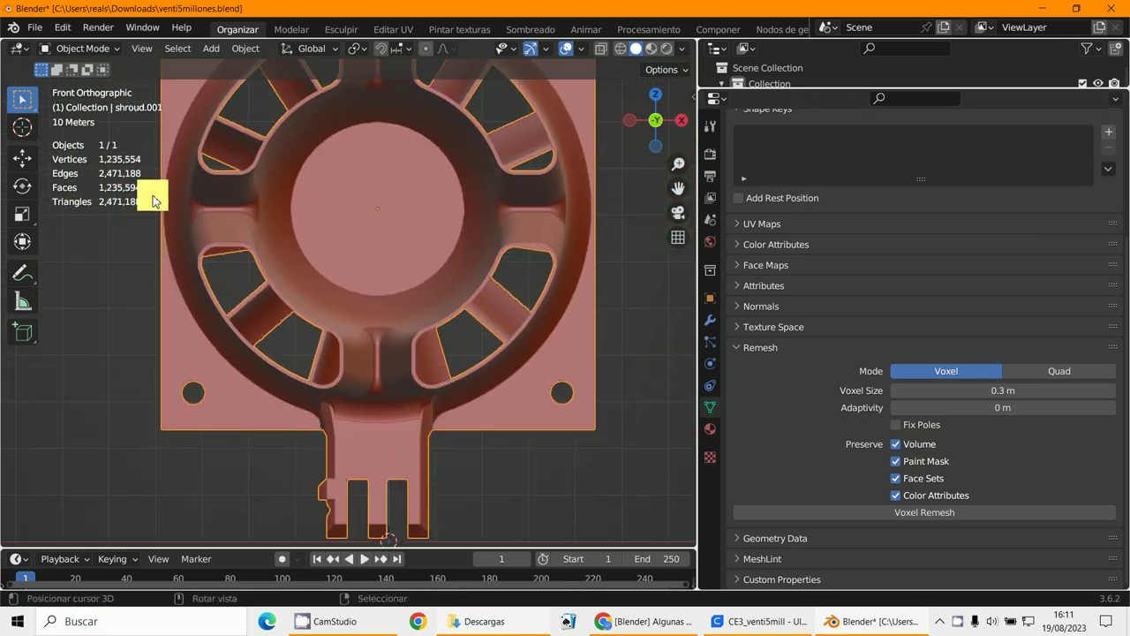
click(28, 31)
mouse_move(88, 256)
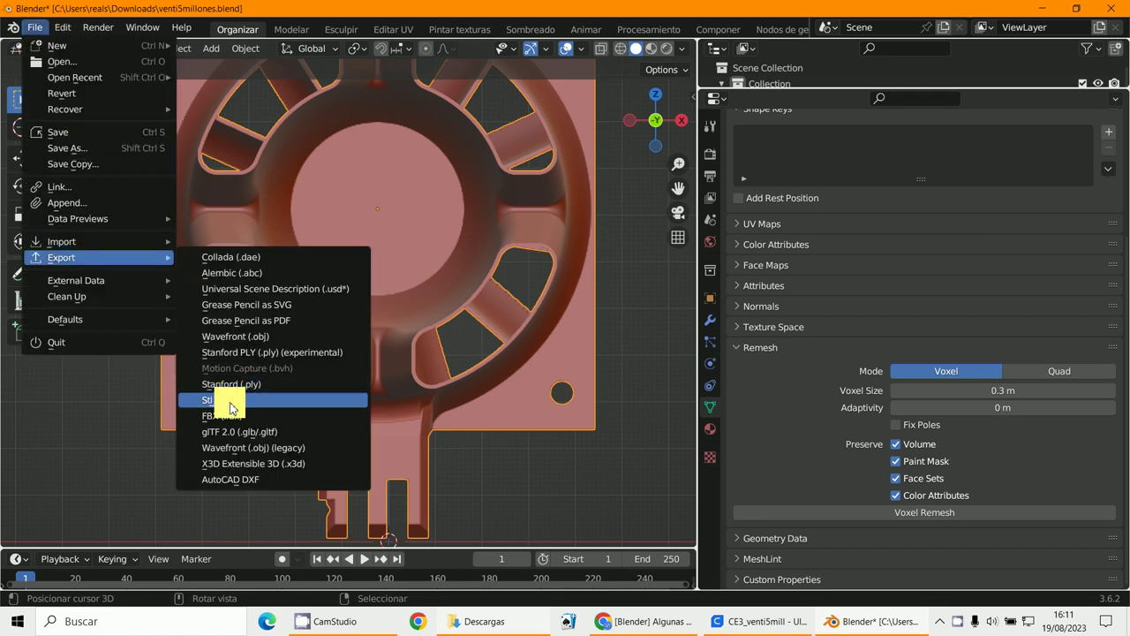
click(230, 403)
click(367, 521)
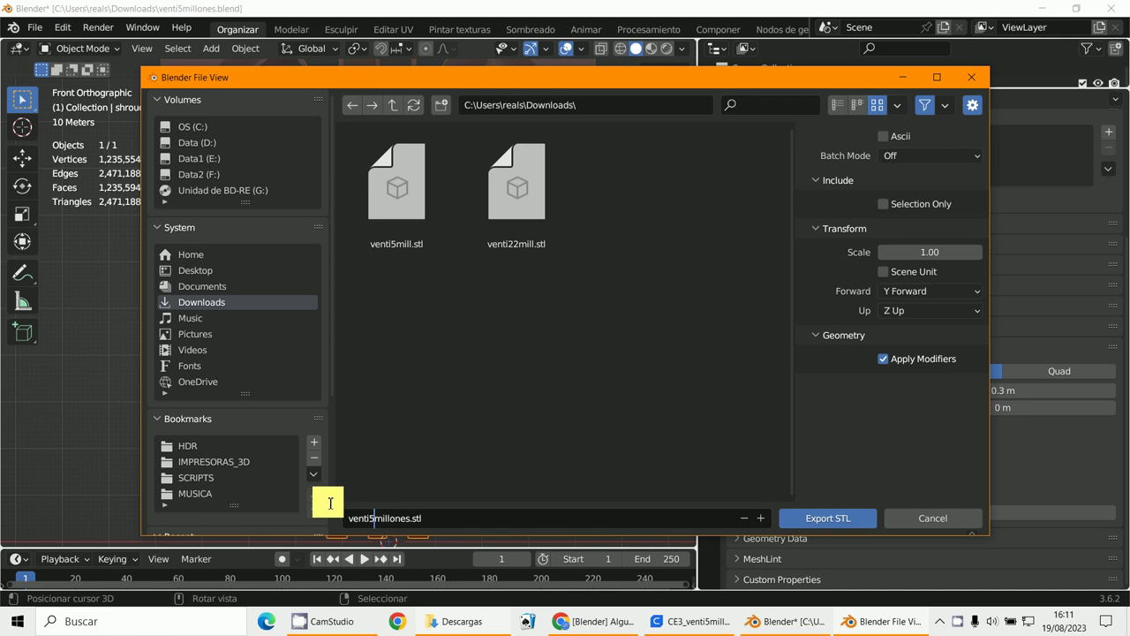
key(BackSpace)
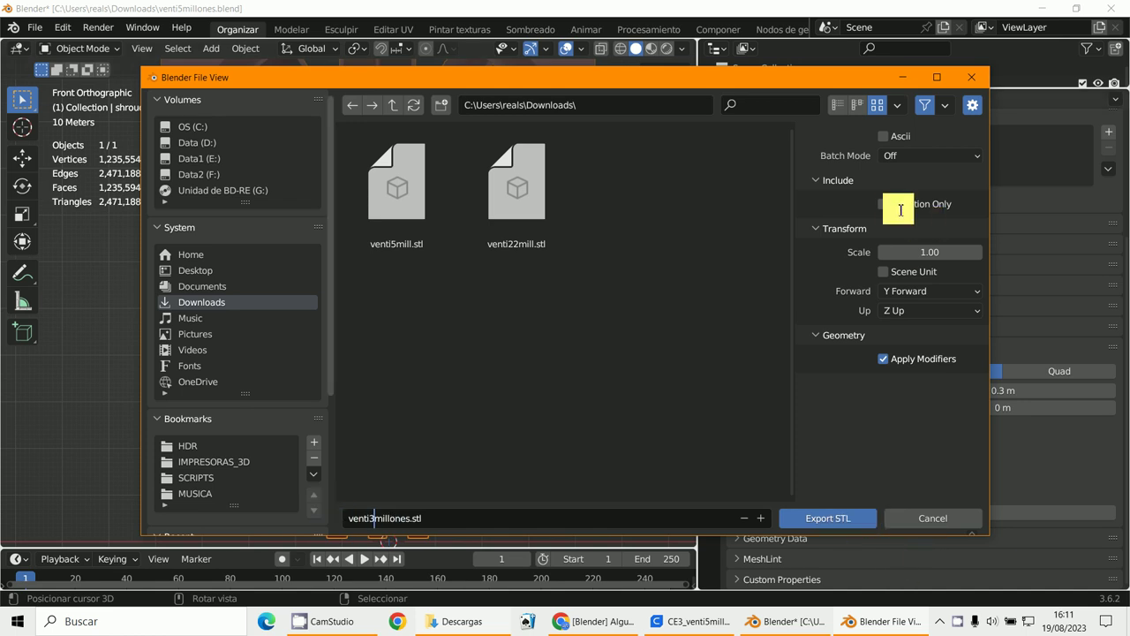
click(900, 209)
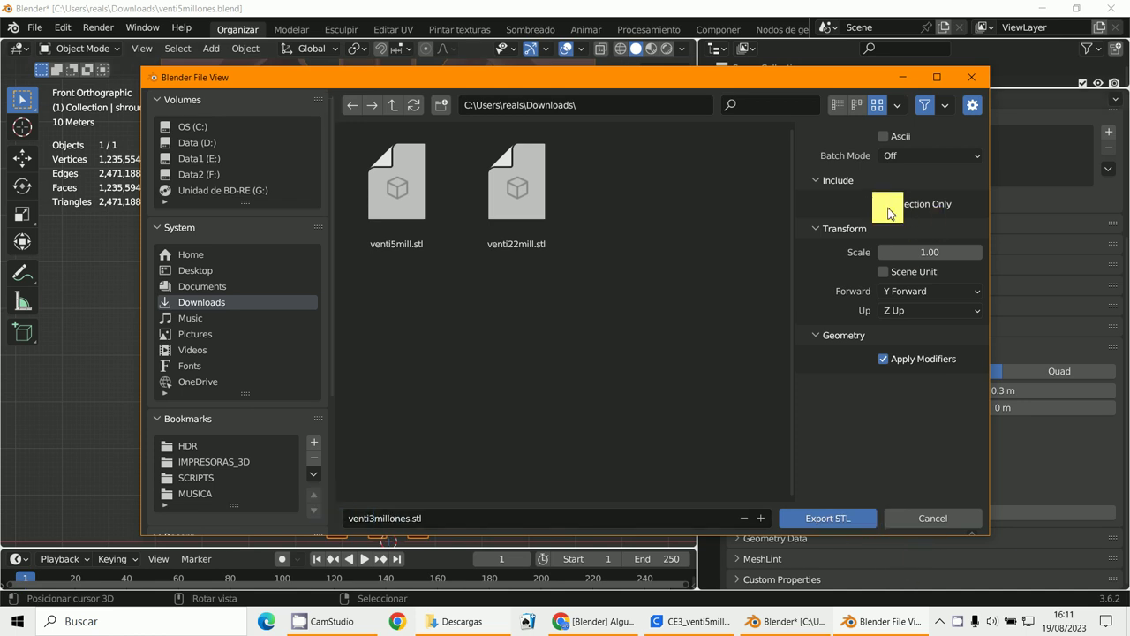
click(828, 521)
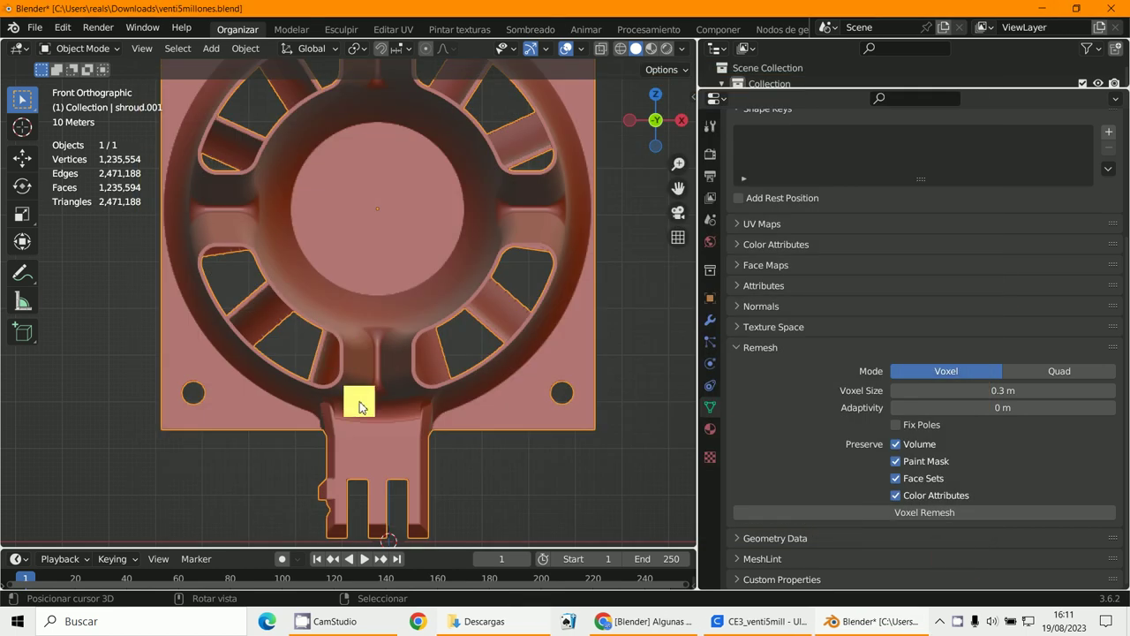
Compare the sizes of the exported STL files in the Descargas folder, glancing at the model loaded in Ultimaker Cura
click(495, 621)
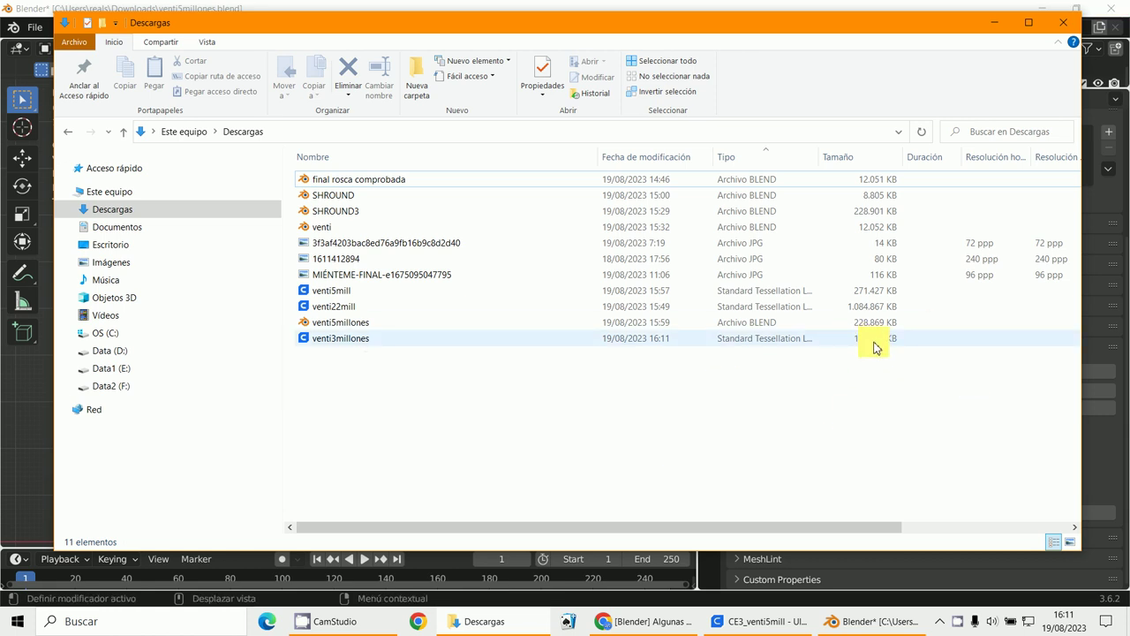
click(746, 622)
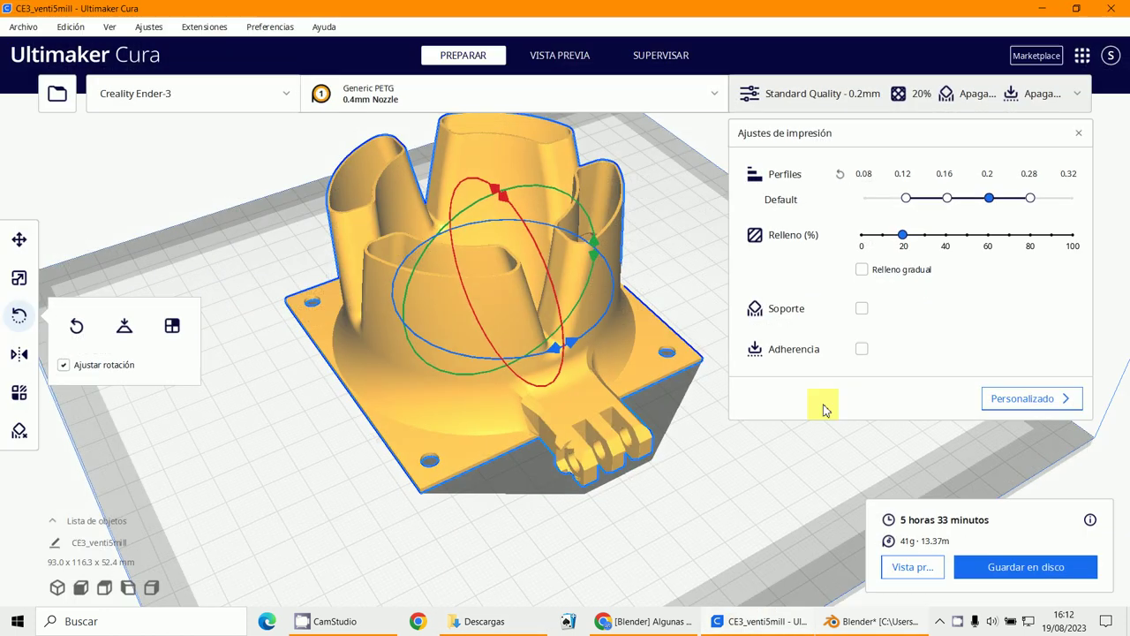
scroll(623, 422, up, 2)
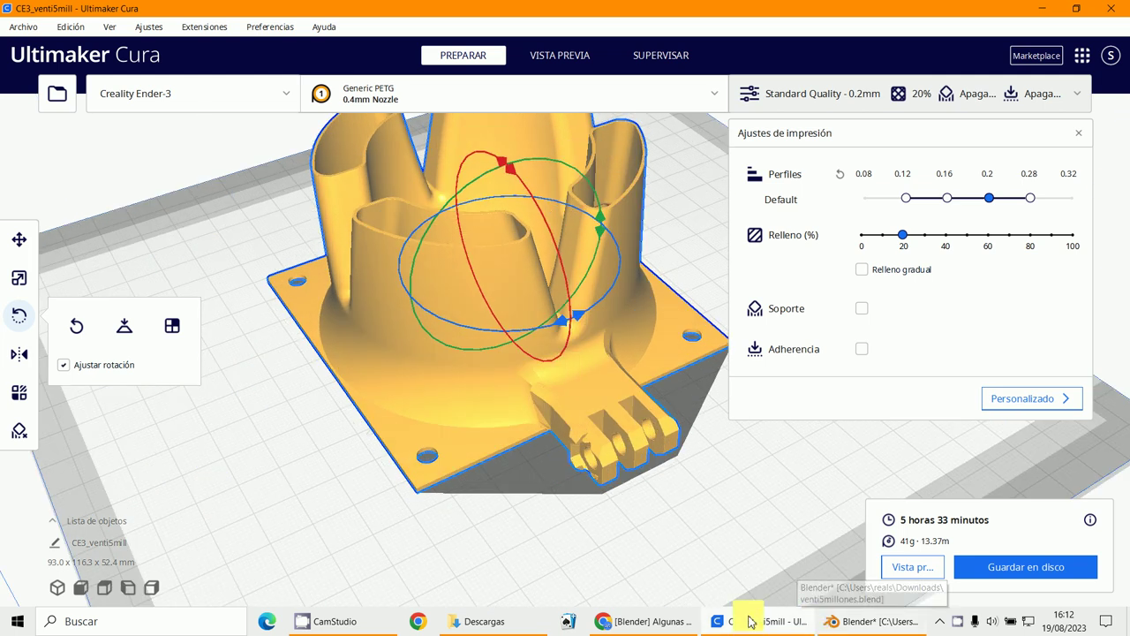
click(493, 621)
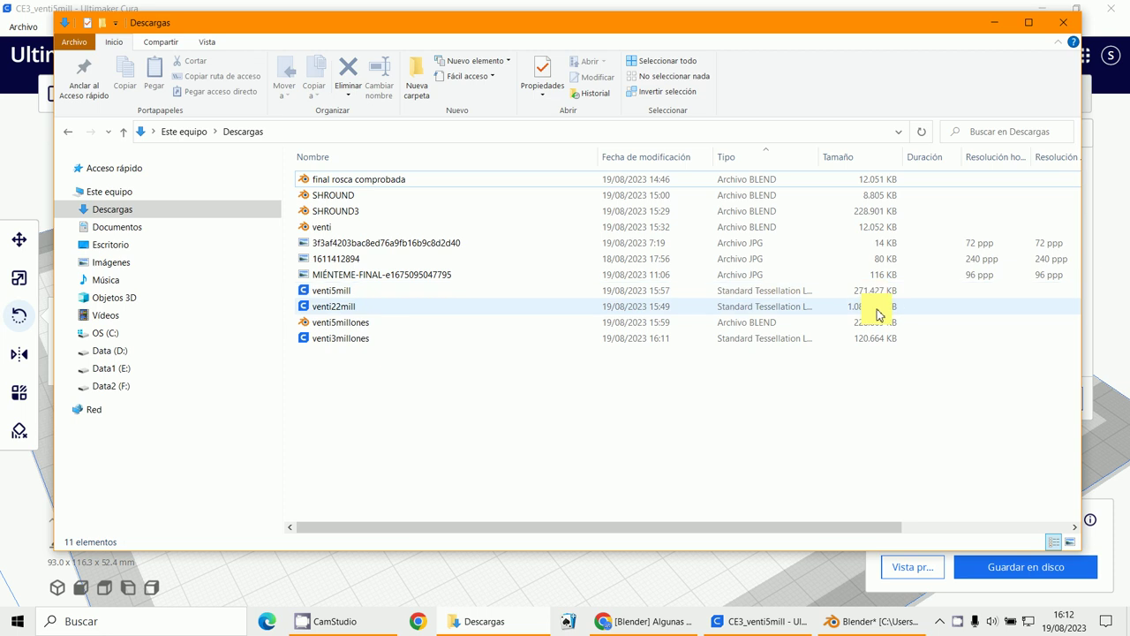
Switch to Ultimaker Cura and examine the CE3_venti5mill model from several angles, including the mounting stem
click(777, 625)
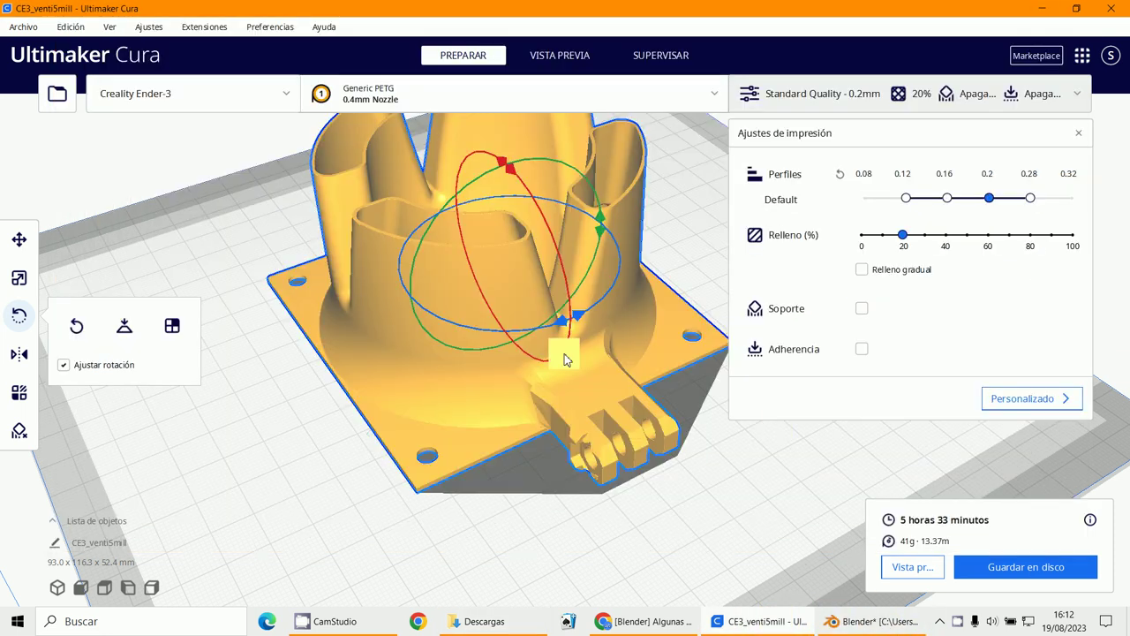
scroll(588, 331, up, 3)
scroll(527, 318, down, 3)
scroll(567, 263, up, 3)
scroll(595, 380, up, 5)
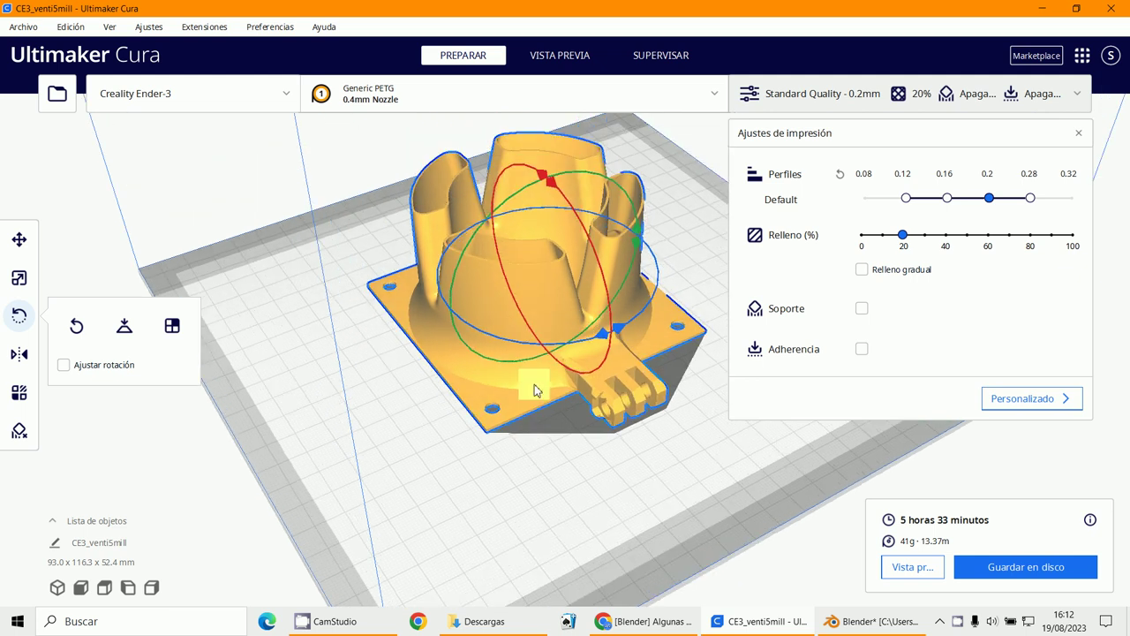
scroll(604, 391, down, 5)
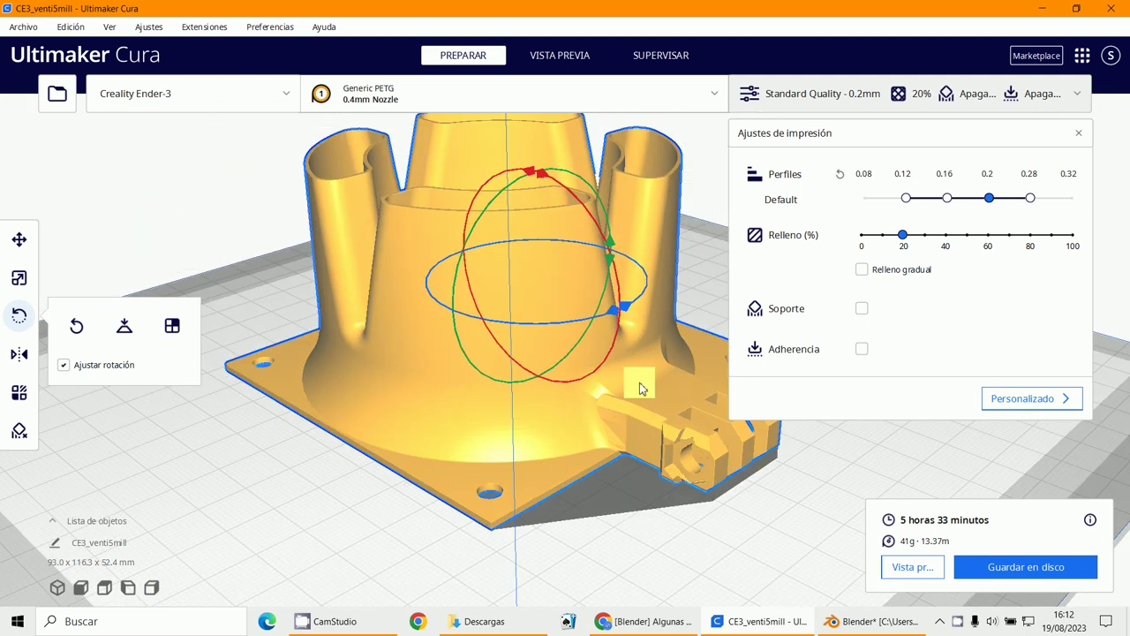
right_drag(545, 438, 614, 404)
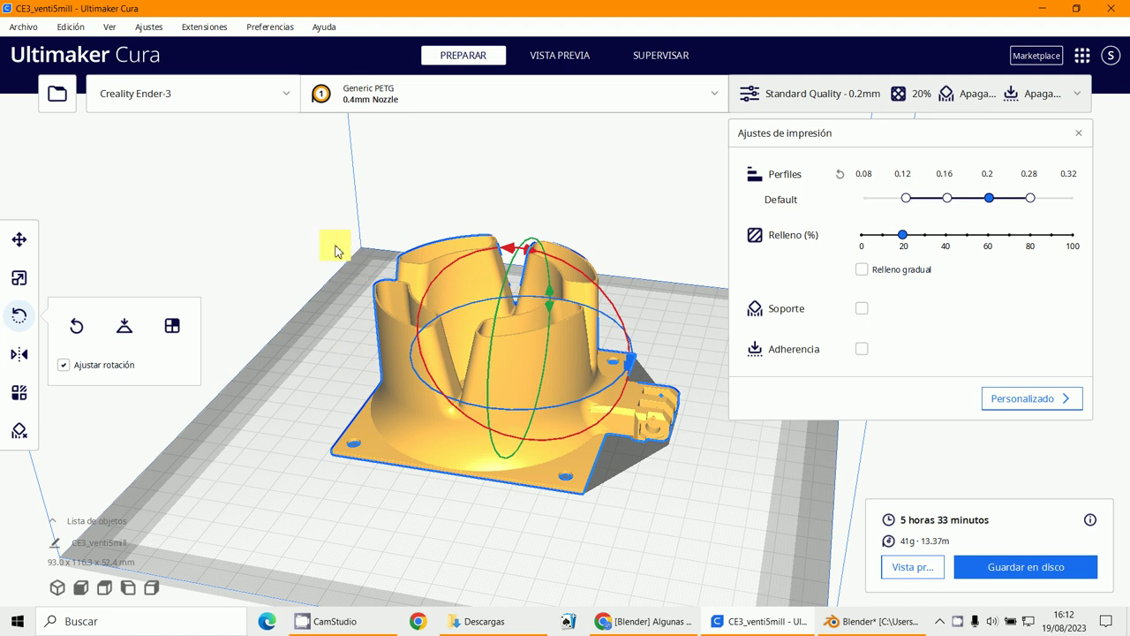
right_drag(545, 353, 566, 496)
scroll(573, 426, up, 4)
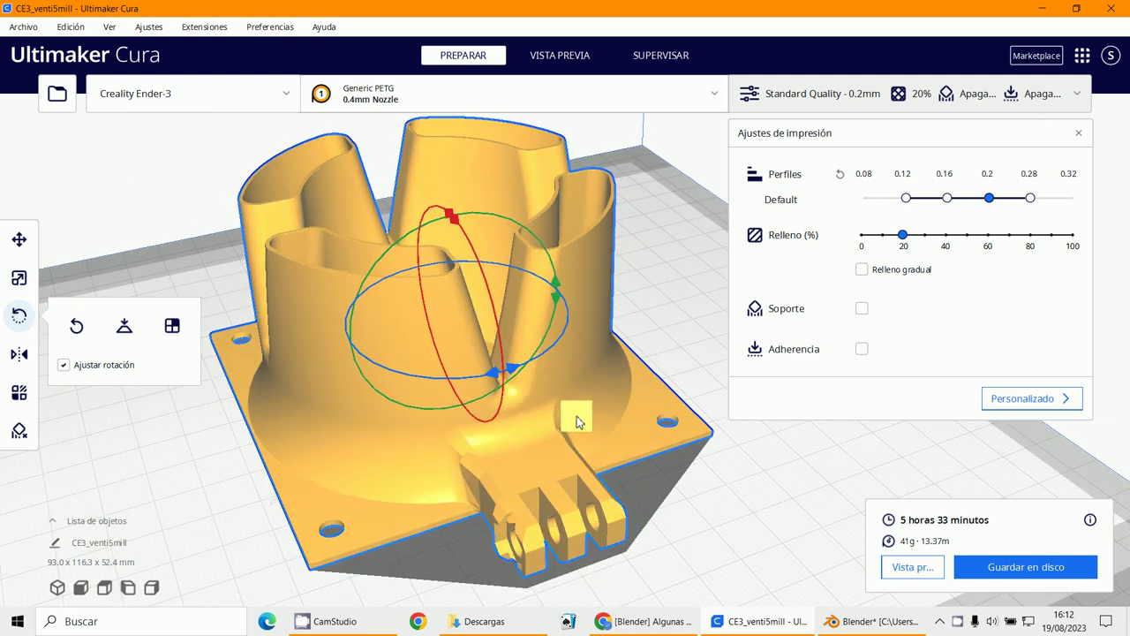
scroll(526, 370, down, 2)
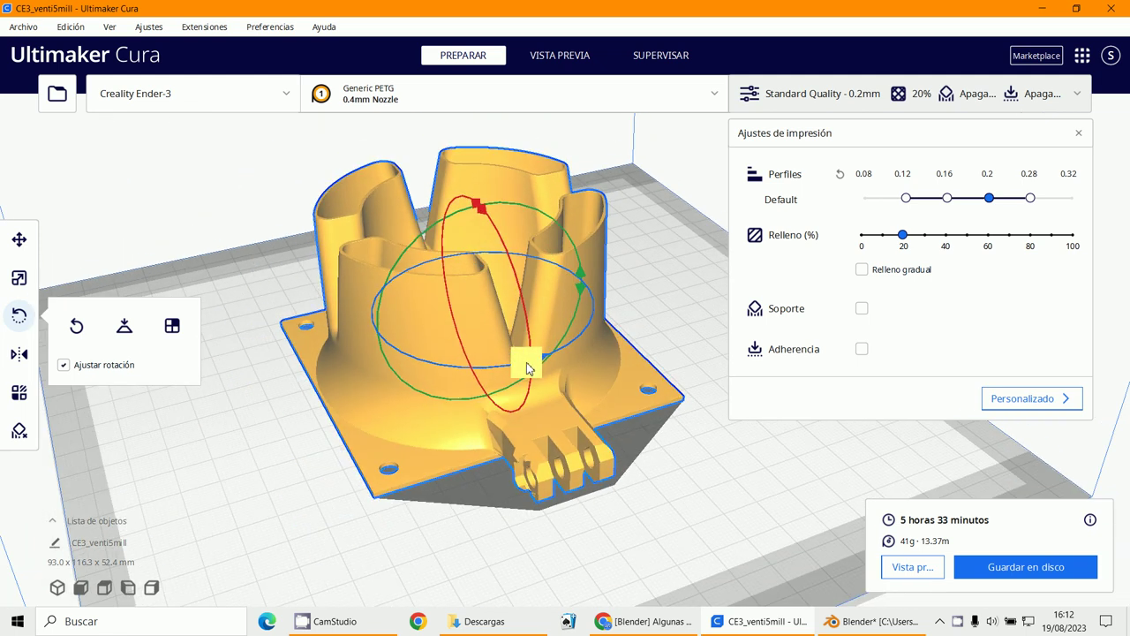
Recheck the STL file sizes in the Descargas folder, then review the replies in the foro3d thread in Chrome
click(509, 619)
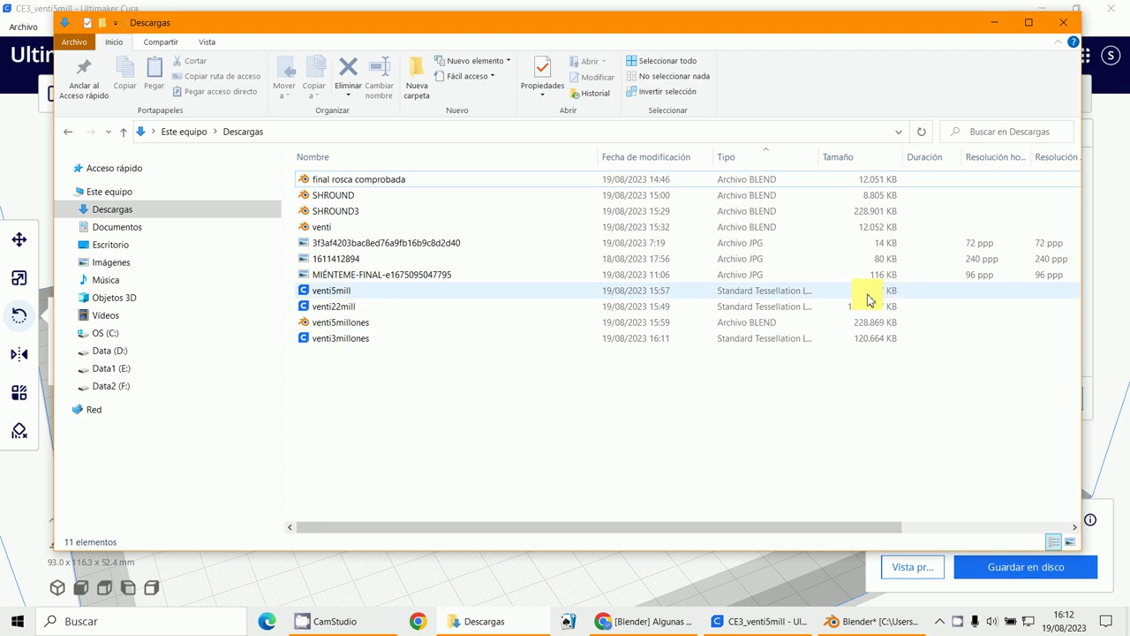
click(649, 625)
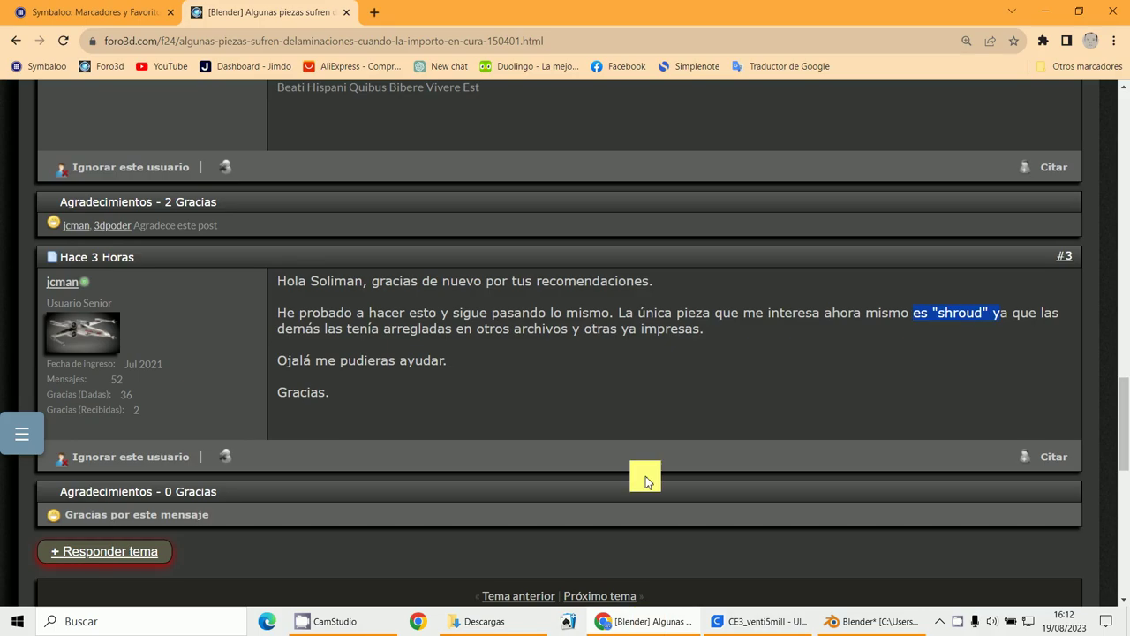
scroll(333, 385, down, 2)
scroll(371, 295, up, 5)
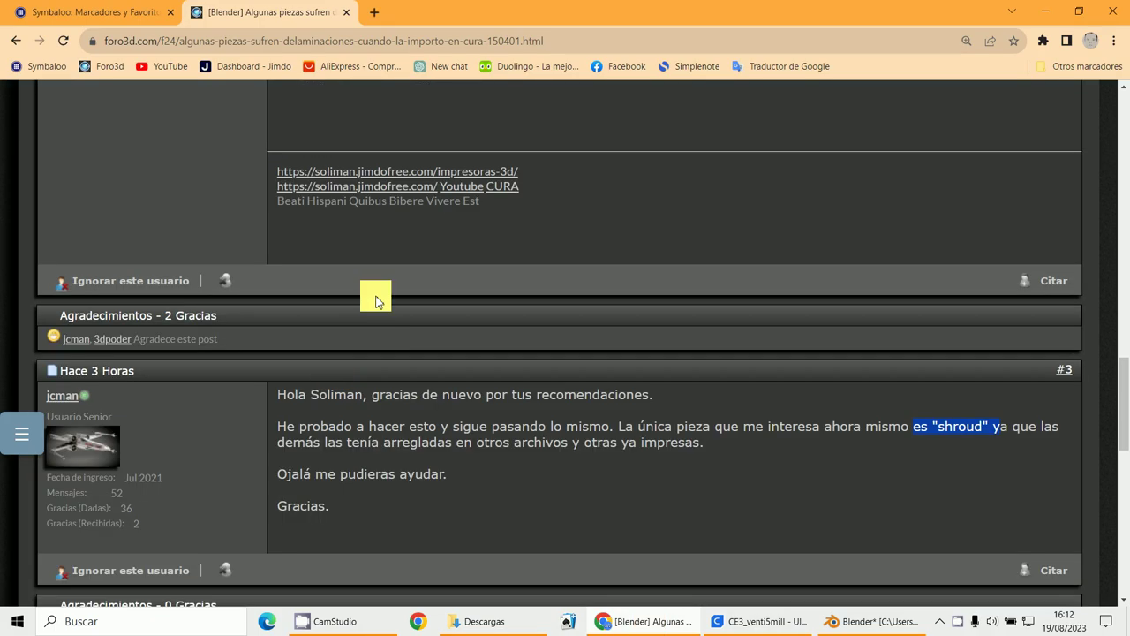
scroll(325, 387, up, 3)
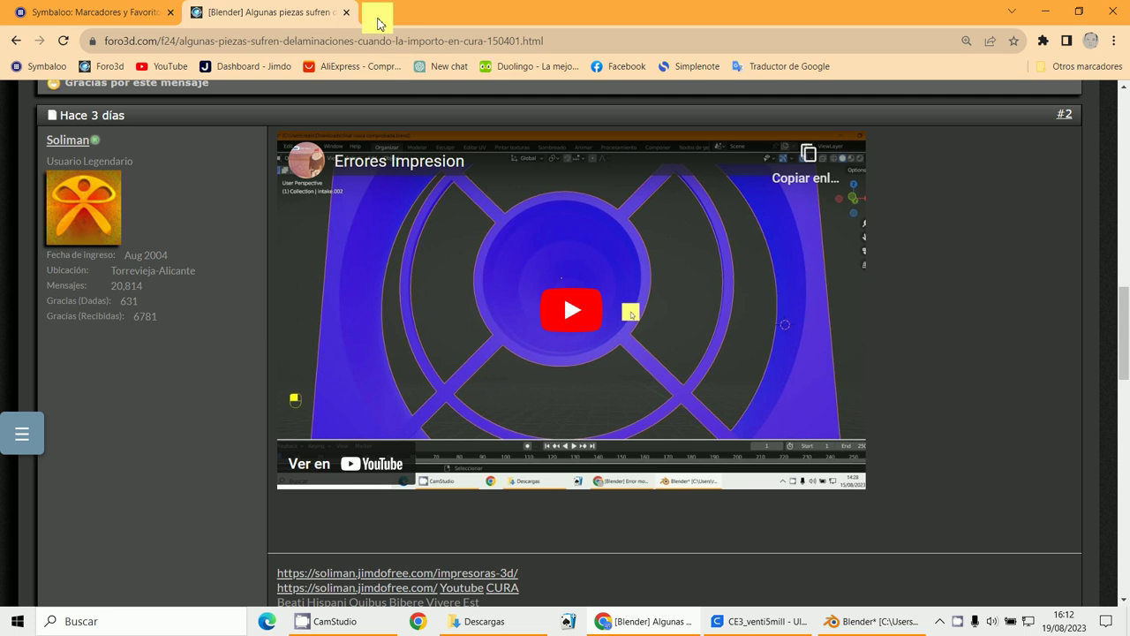
scroll(411, 517, down, 5)
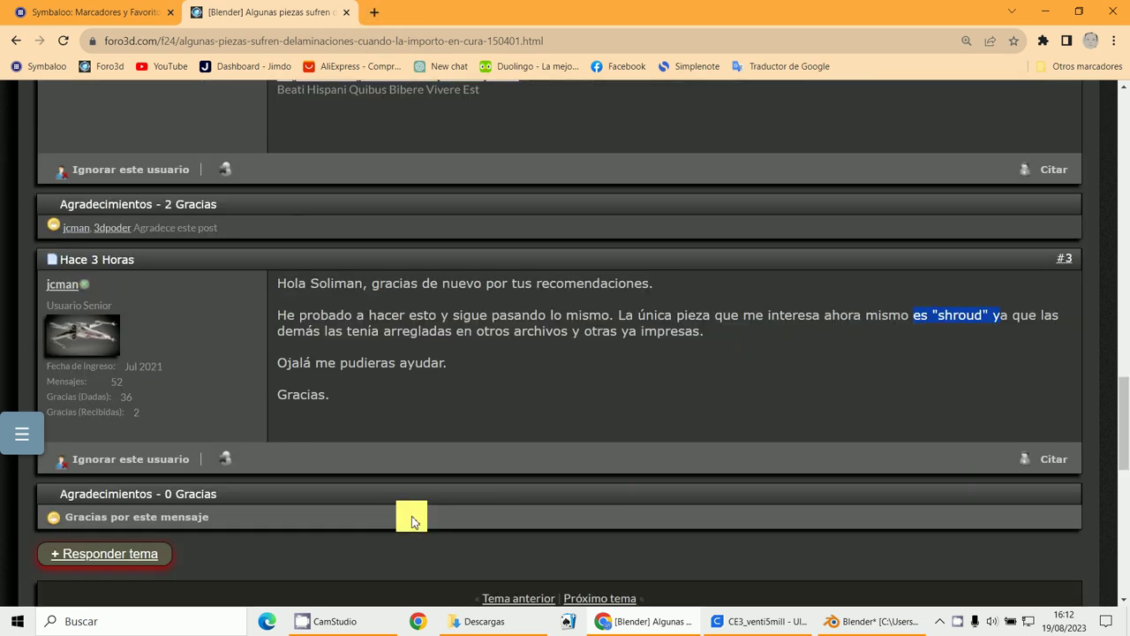
Look over the end of the foro3d thread, from reply #3 down to the similar topics
scroll(583, 454, down, 2)
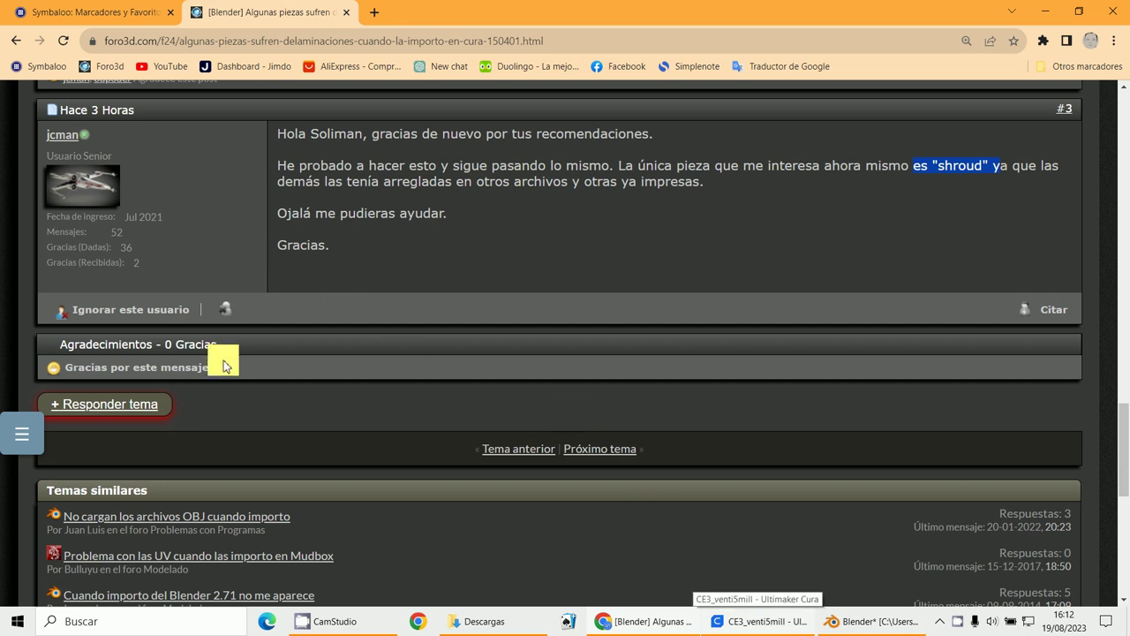
scroll(459, 419, down, 2)
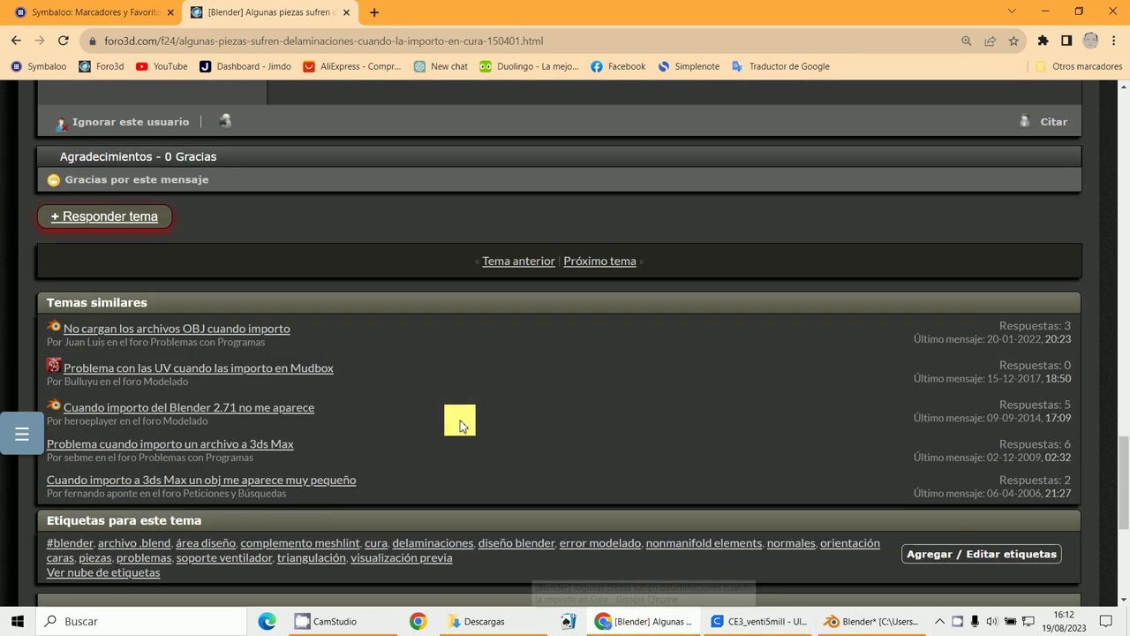
scroll(558, 578, up, 2)
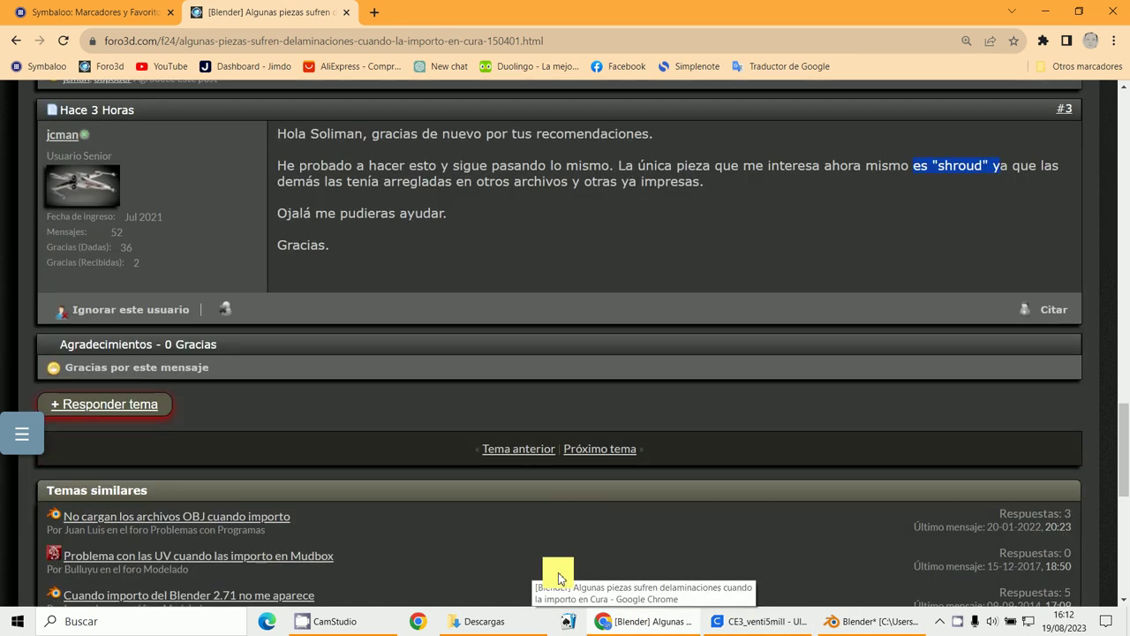
Switch to Blender and examine the remeshed shroud's surface up close around the mounting stem, as well as its fan side
click(845, 621)
scroll(486, 391, down, 3)
middle_drag(487, 391, 536, 326)
scroll(366, 405, up, 4)
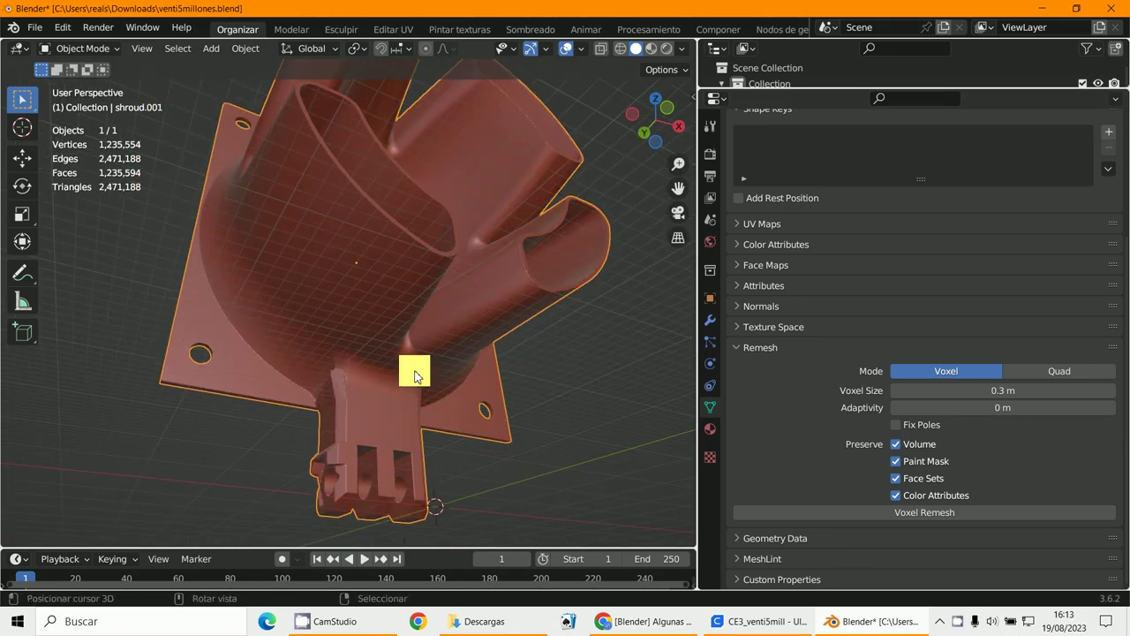
mouse_move(415, 376)
middle_down()
mouse_move(496, 374)
mouse_move(418, 416)
mouse_move(419, 394)
middle_up()
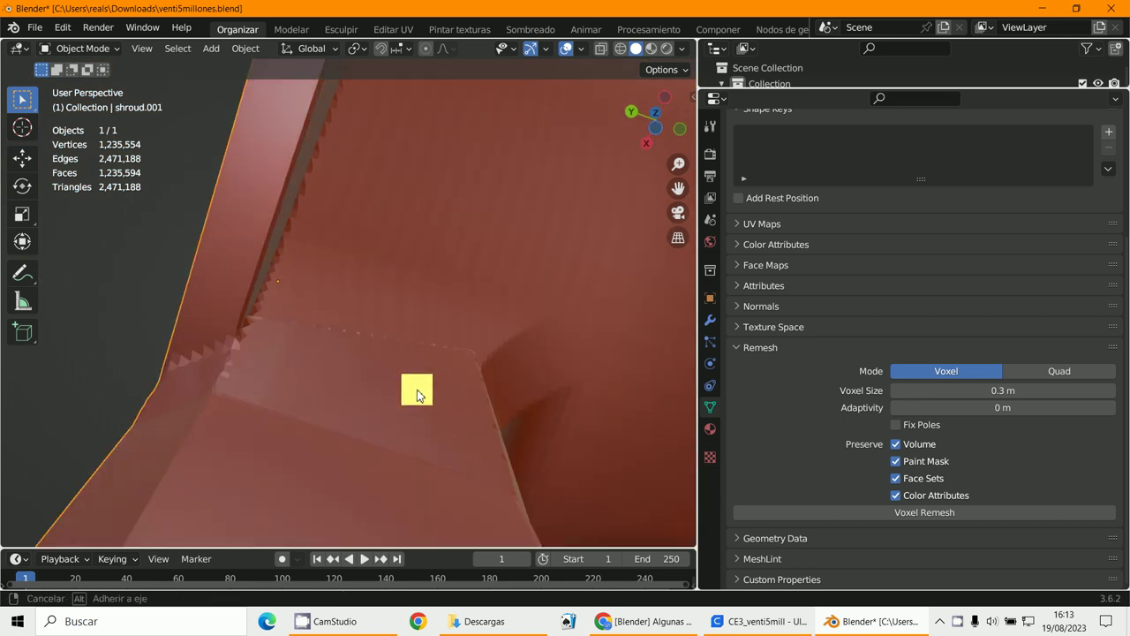
scroll(239, 361, down, 3)
middle_drag(257, 378, 323, 335)
scroll(314, 415, up, 3)
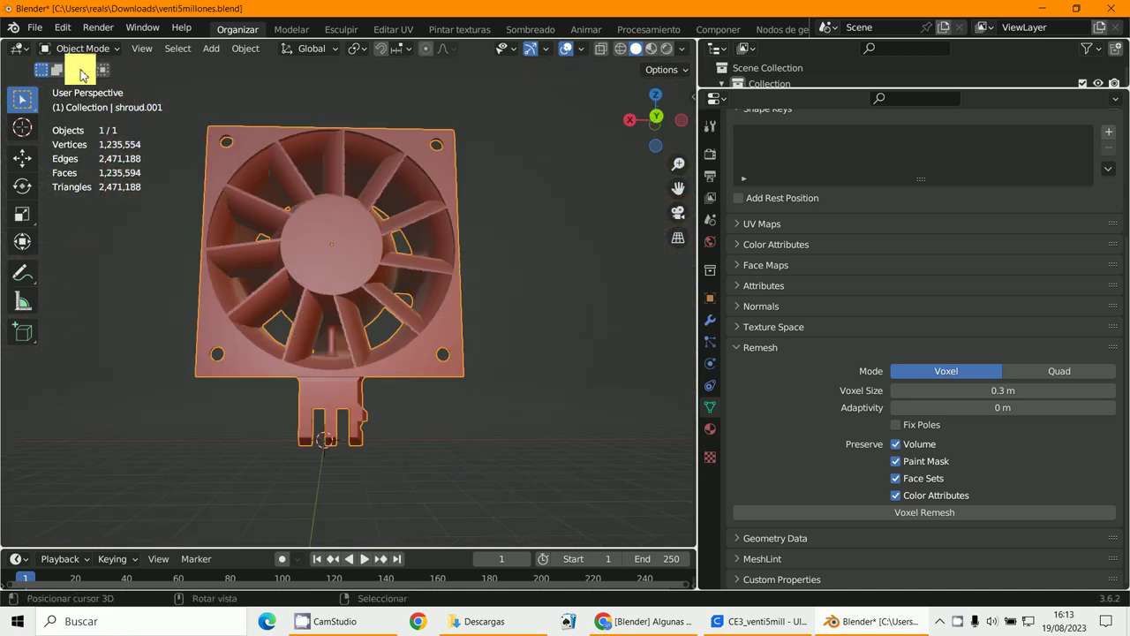
Open the list of modifiers available for the shroud.001 object
click(710, 320)
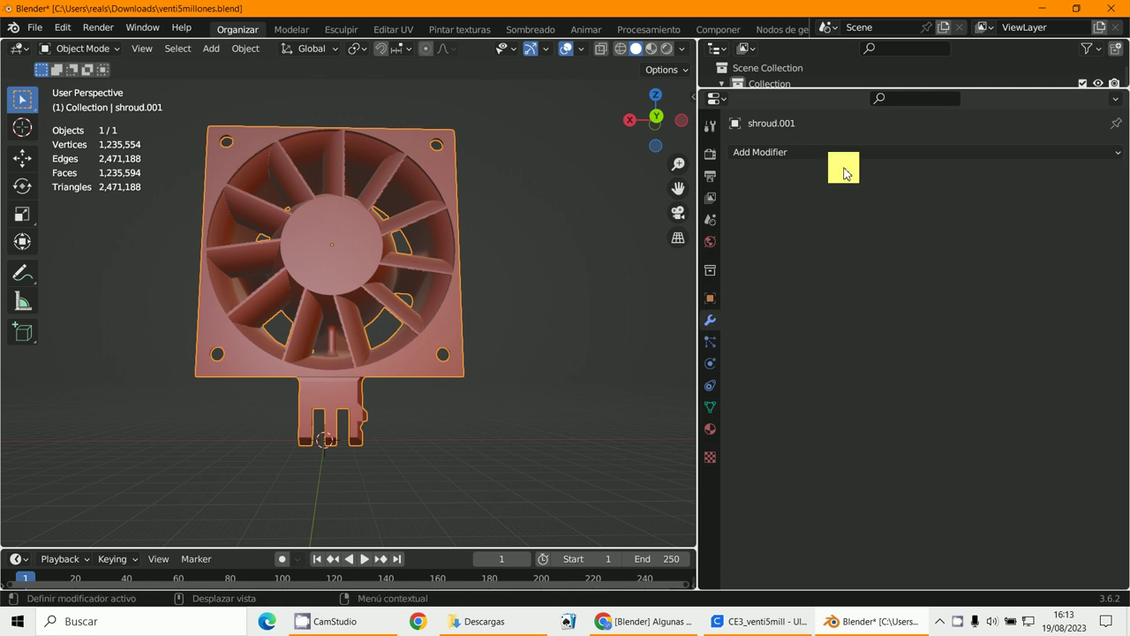
click(797, 152)
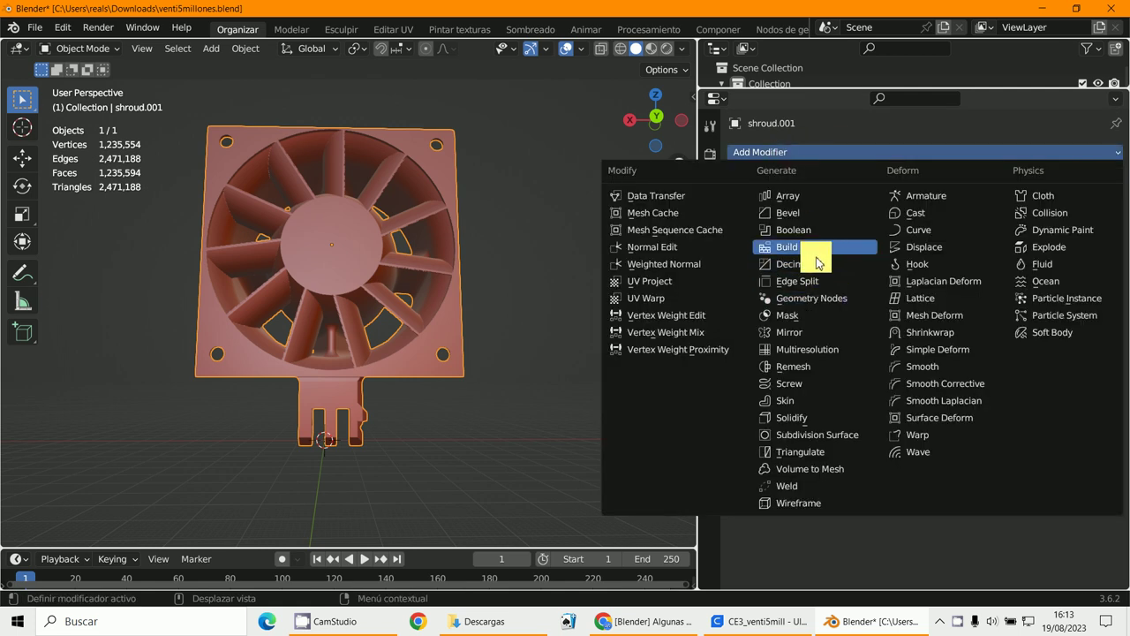